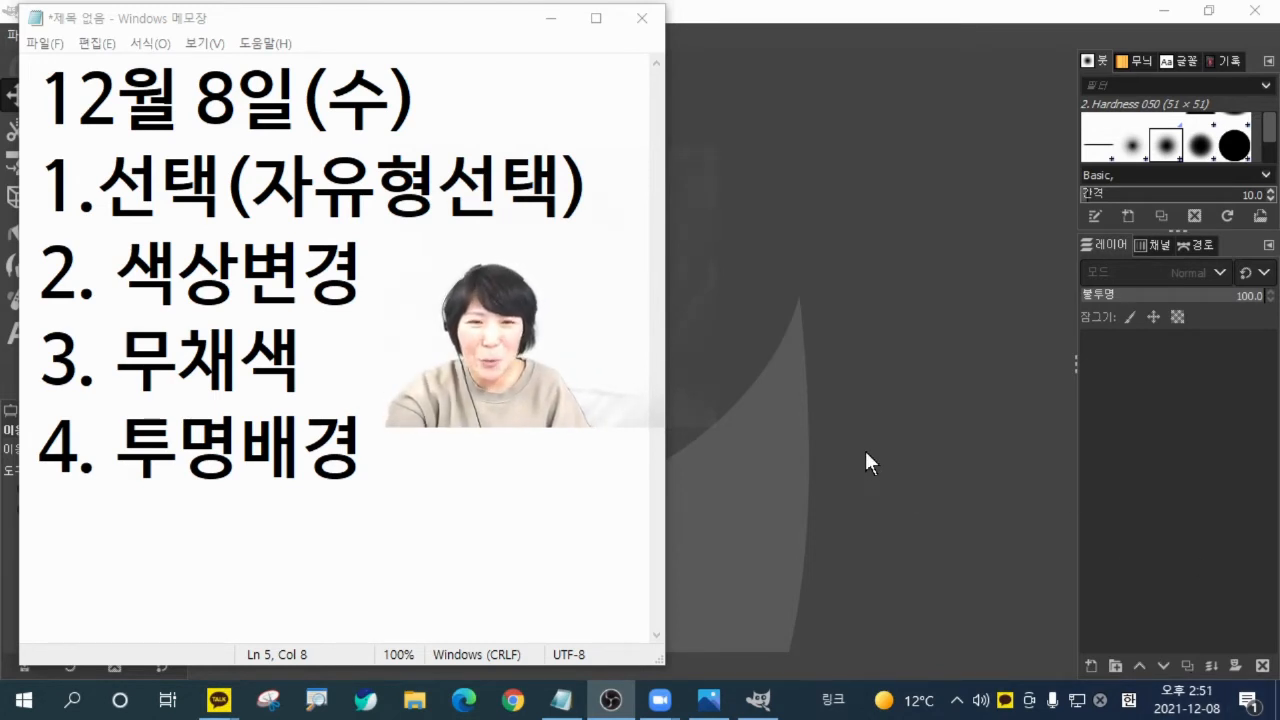
Open 장난감.jpg from the desktop's 김프예제 folder and convert it to the built-in sRGB color profile.
left_click(794, 348)
left_click(28, 37)
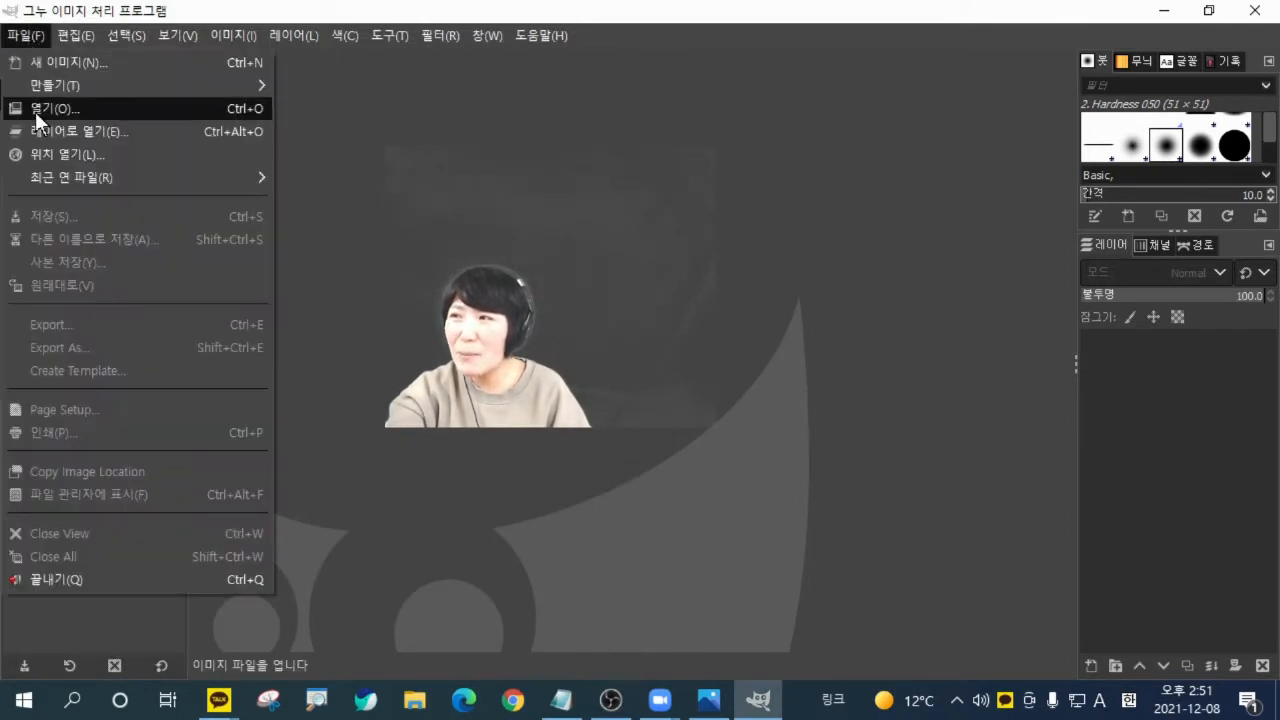
left_click(35, 111)
left_click(66, 196)
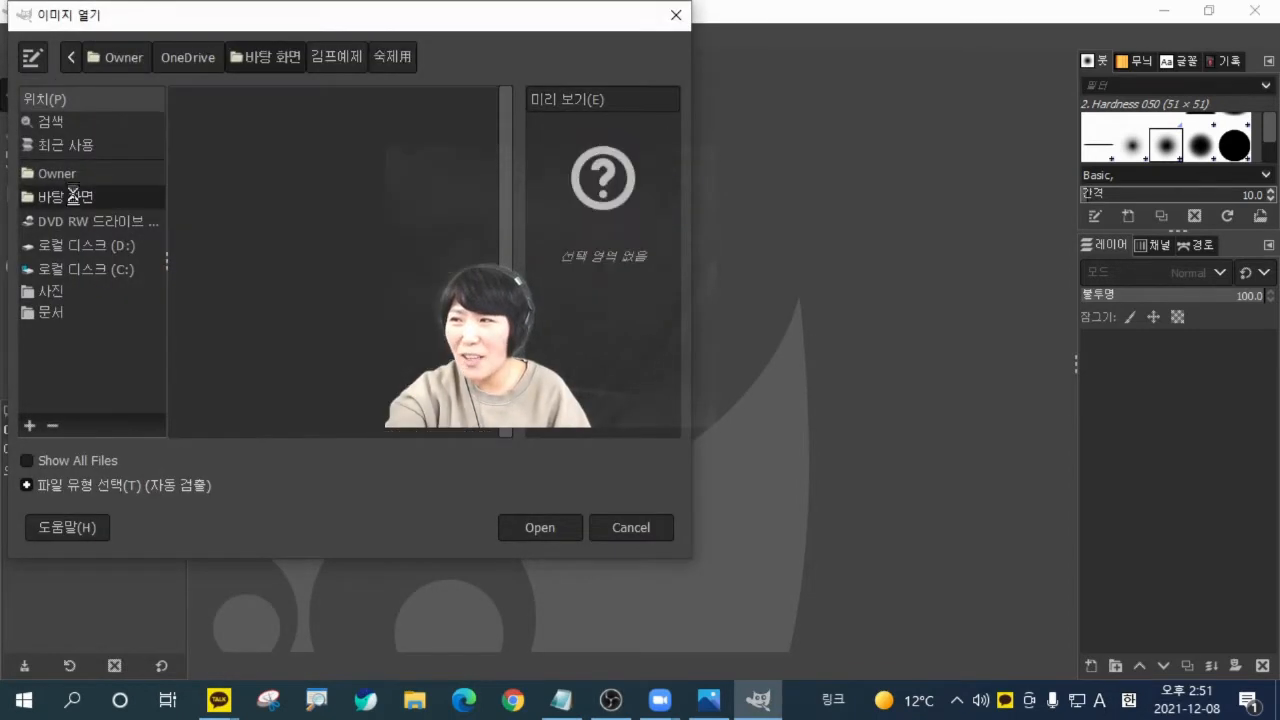
double_click(238, 146)
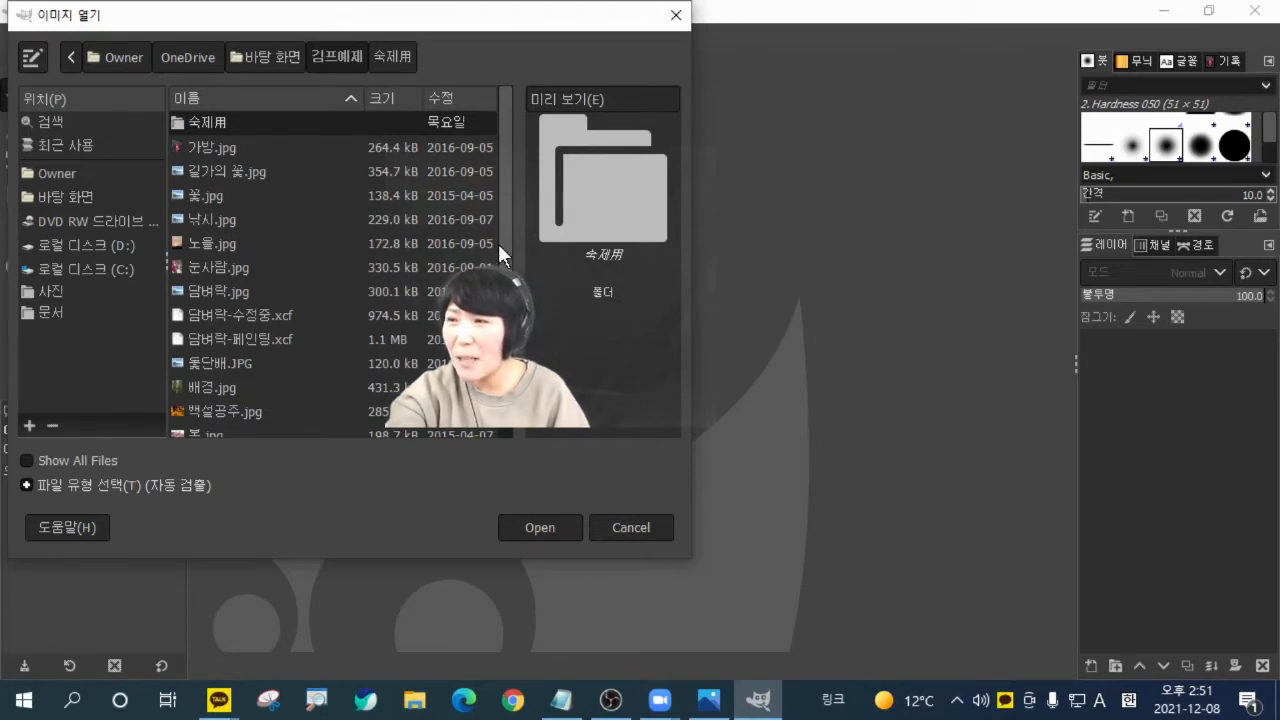
scroll(506, 217, "down", 3)
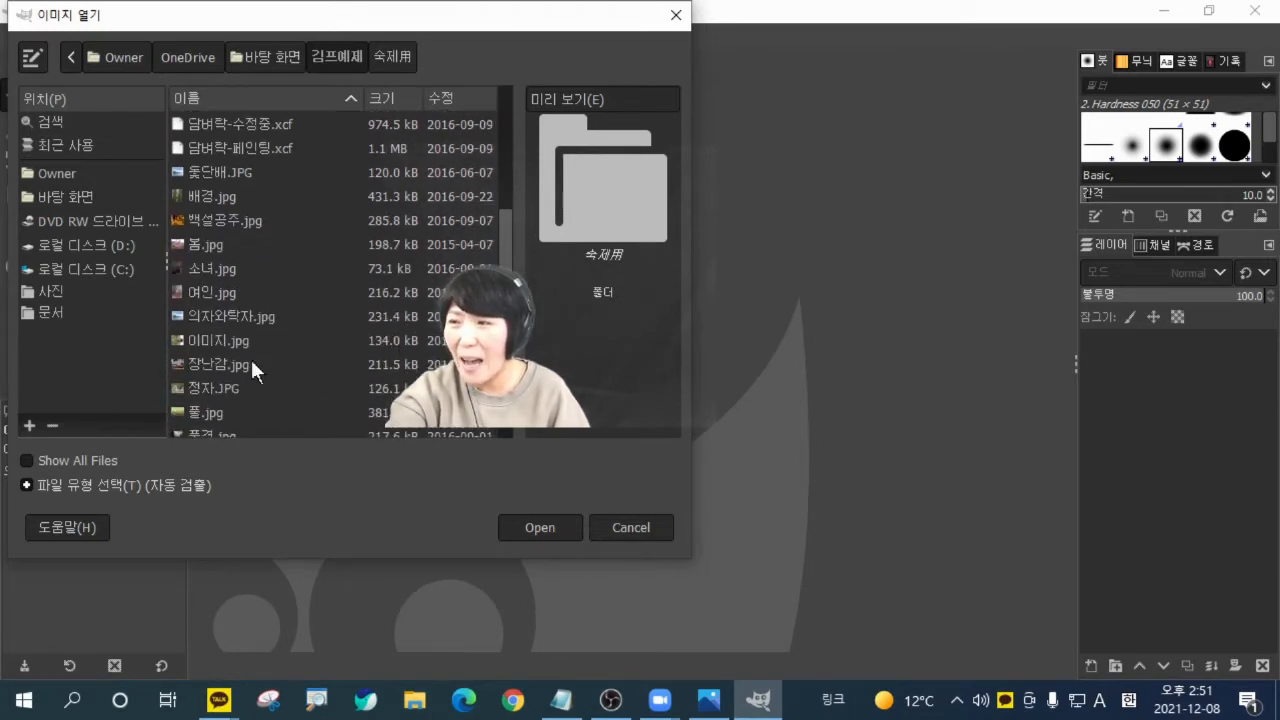
left_click(250, 362)
left_click(510, 527)
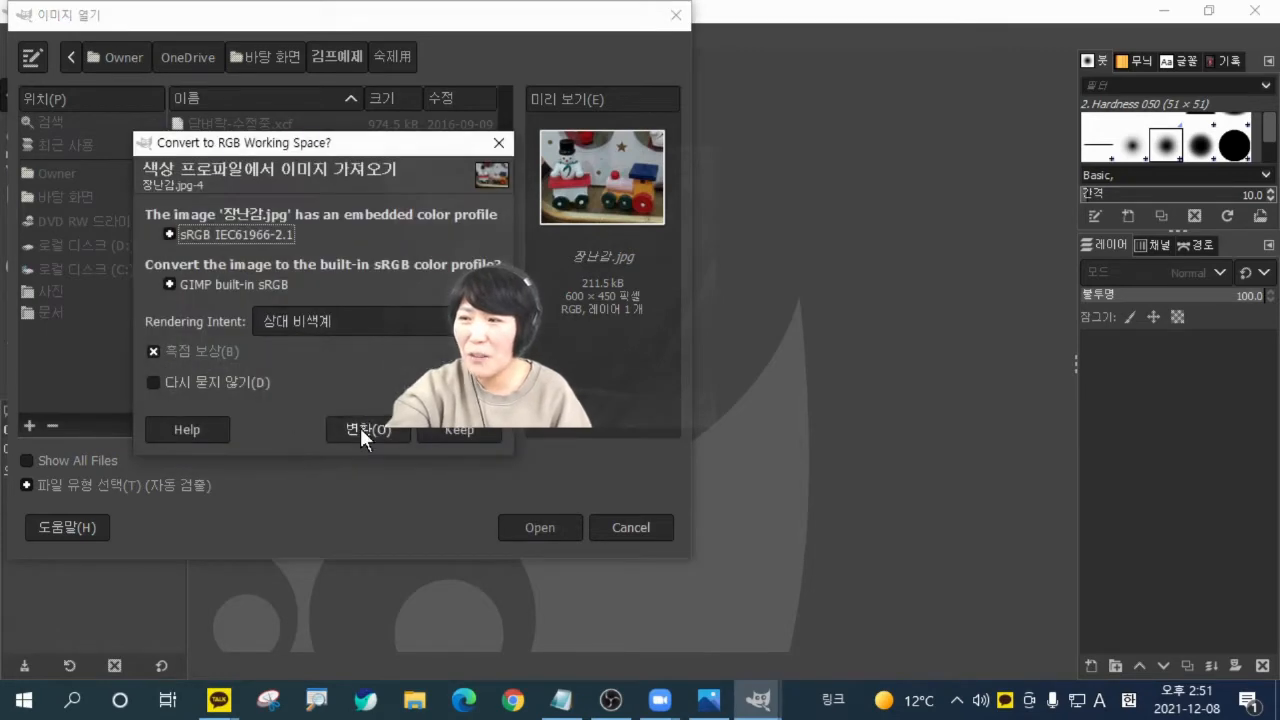
left_click(360, 427)
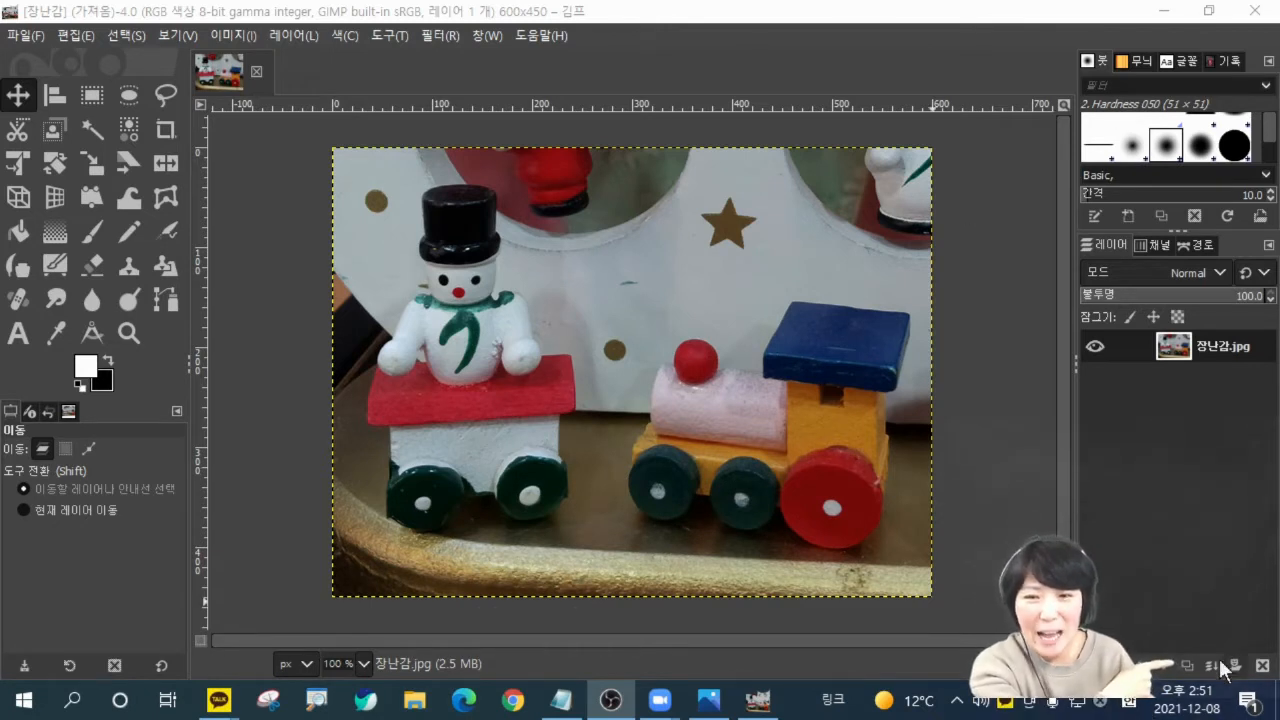
Duplicate the 장난감.jpg layer and rename the copy 100.
left_click(1188, 666)
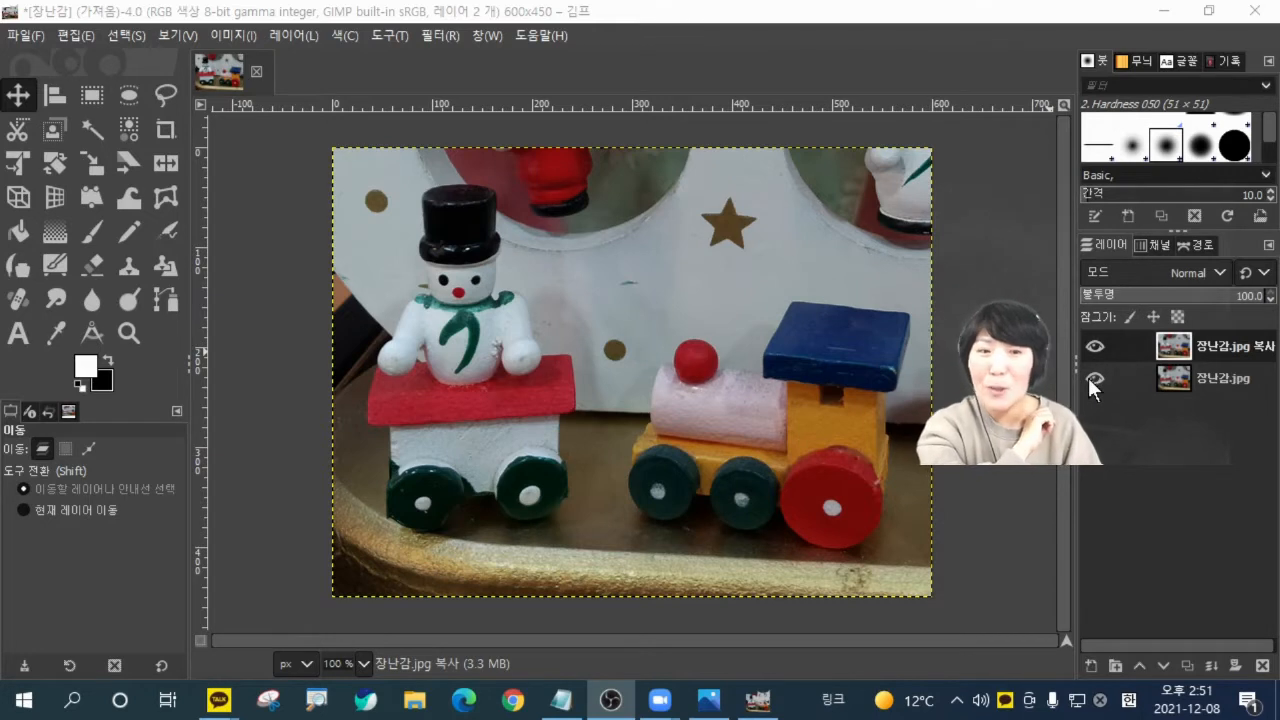
double_click(1225, 346)
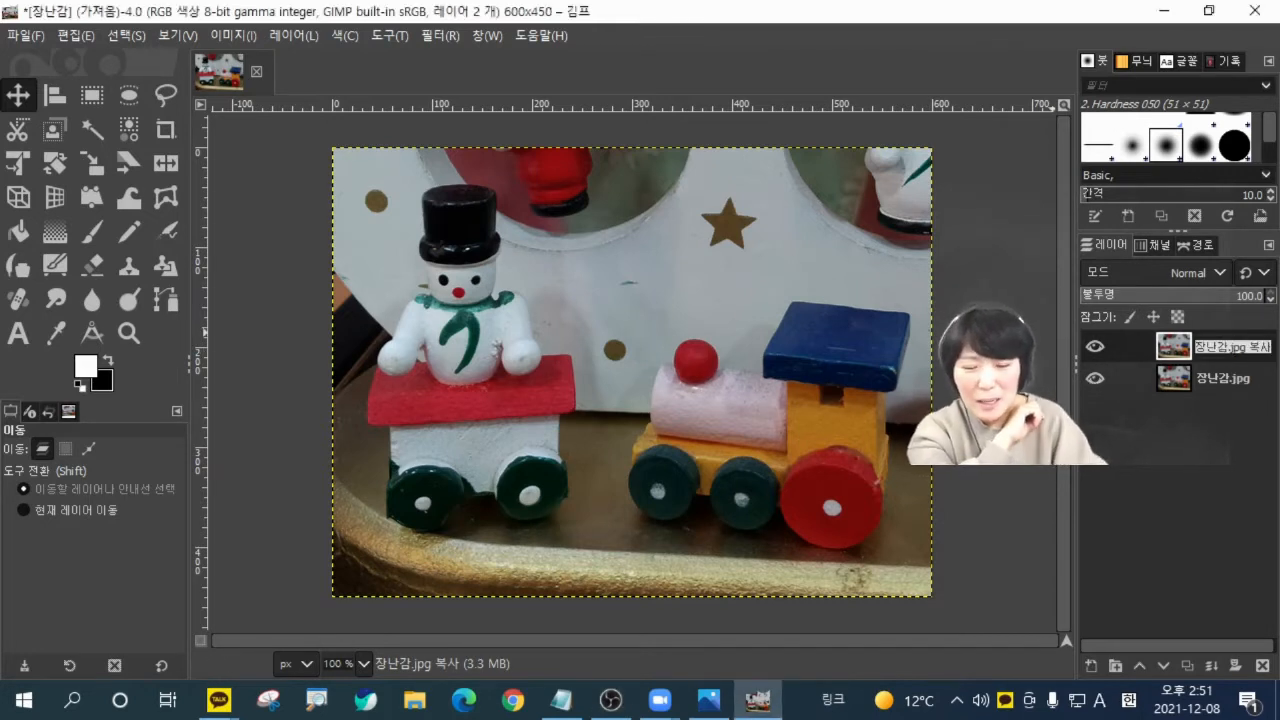
type("100")
key("Return")
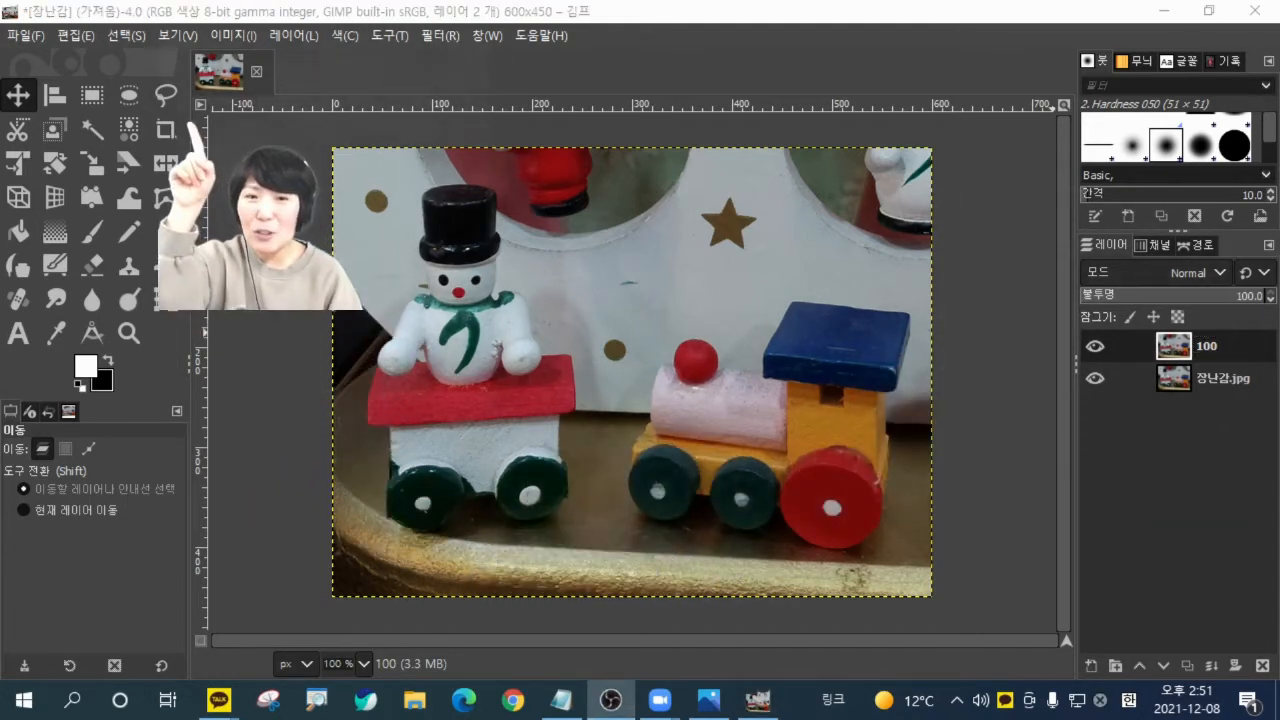
Outline the white body of the snowman's cart with Free Select, following the red roof's lower edge and the green wheels.
left_click(162, 92)
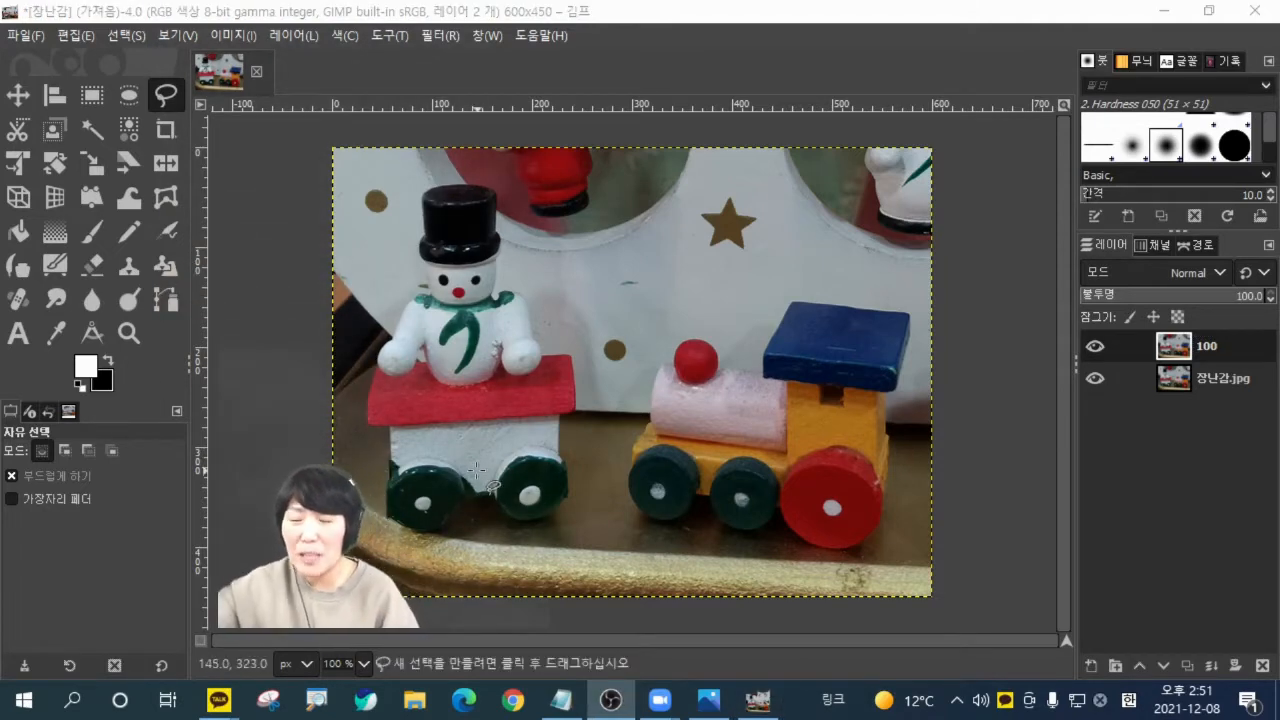
scroll(466, 470, "up", 3)
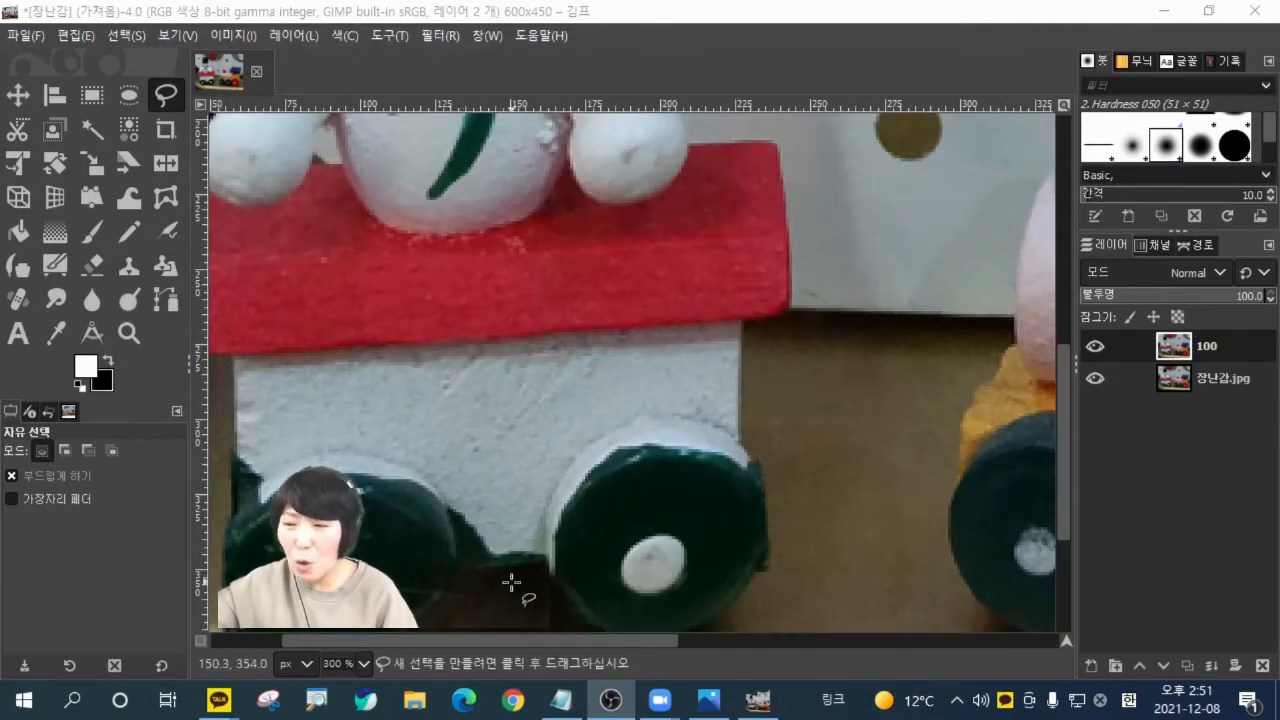
scroll(509, 596, "right", 5)
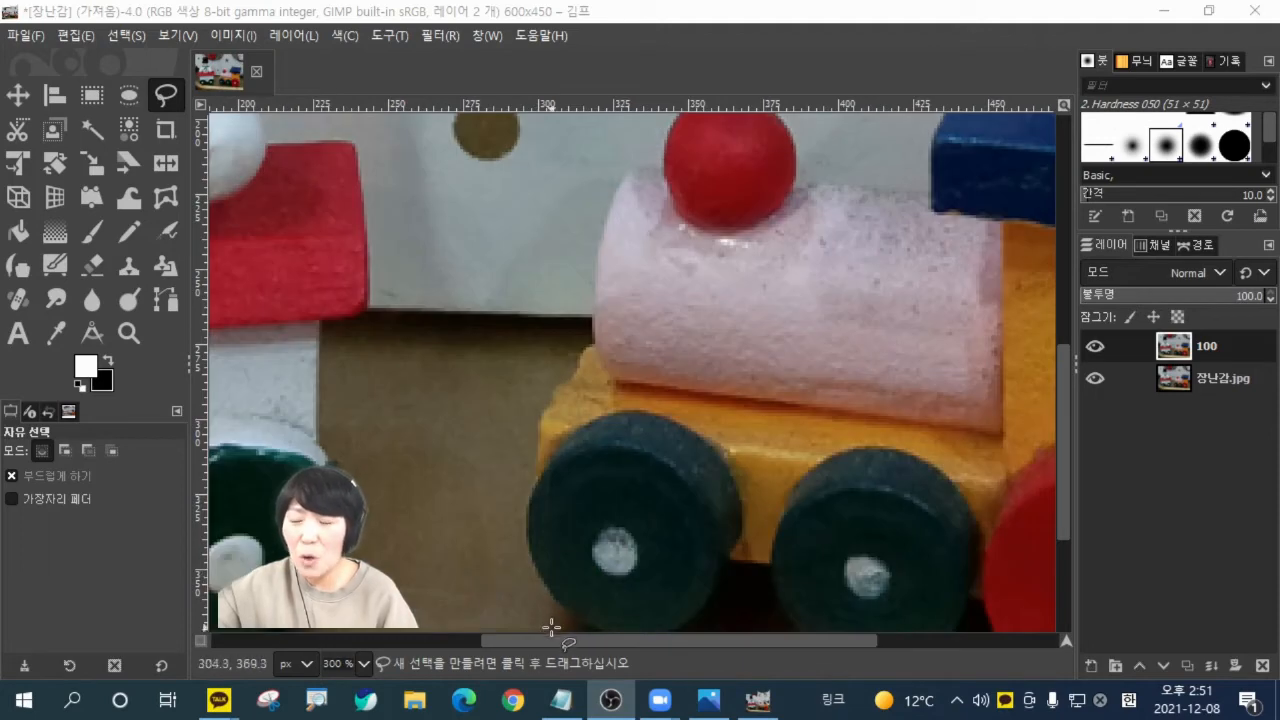
scroll(551, 627, "left", 6)
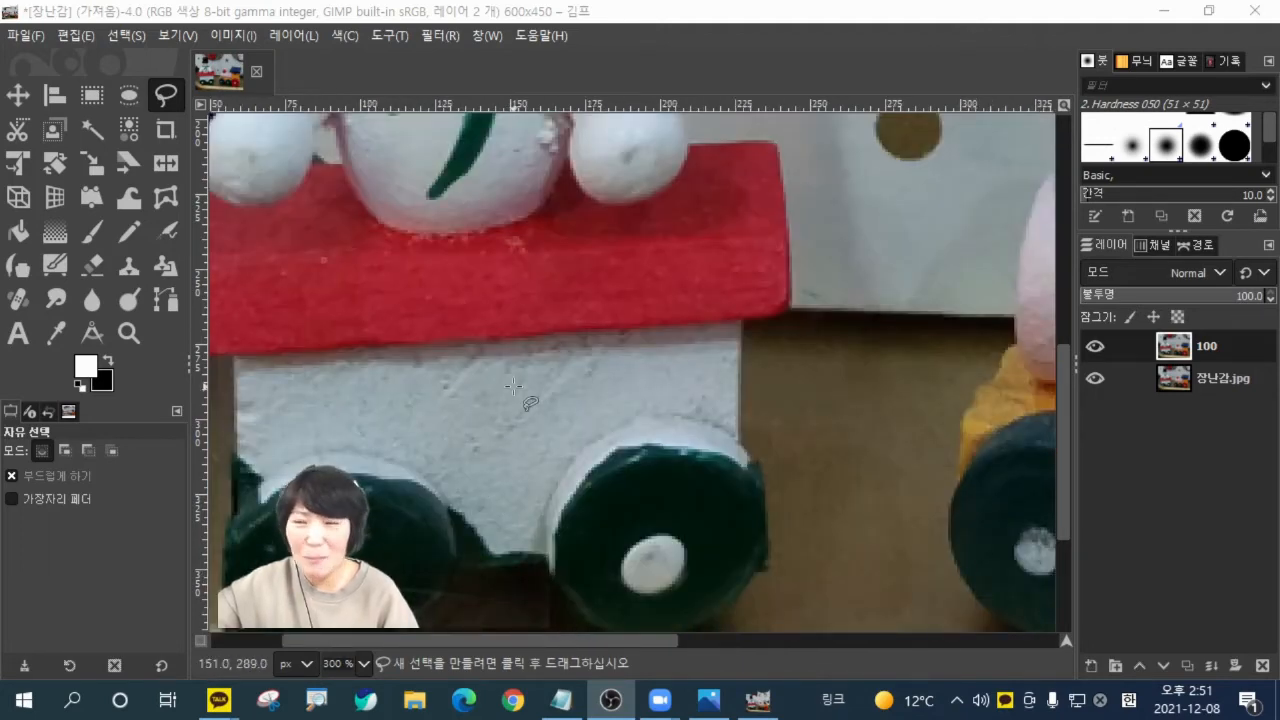
scroll(513, 386, "down", 2)
scroll(491, 379, "left", 2)
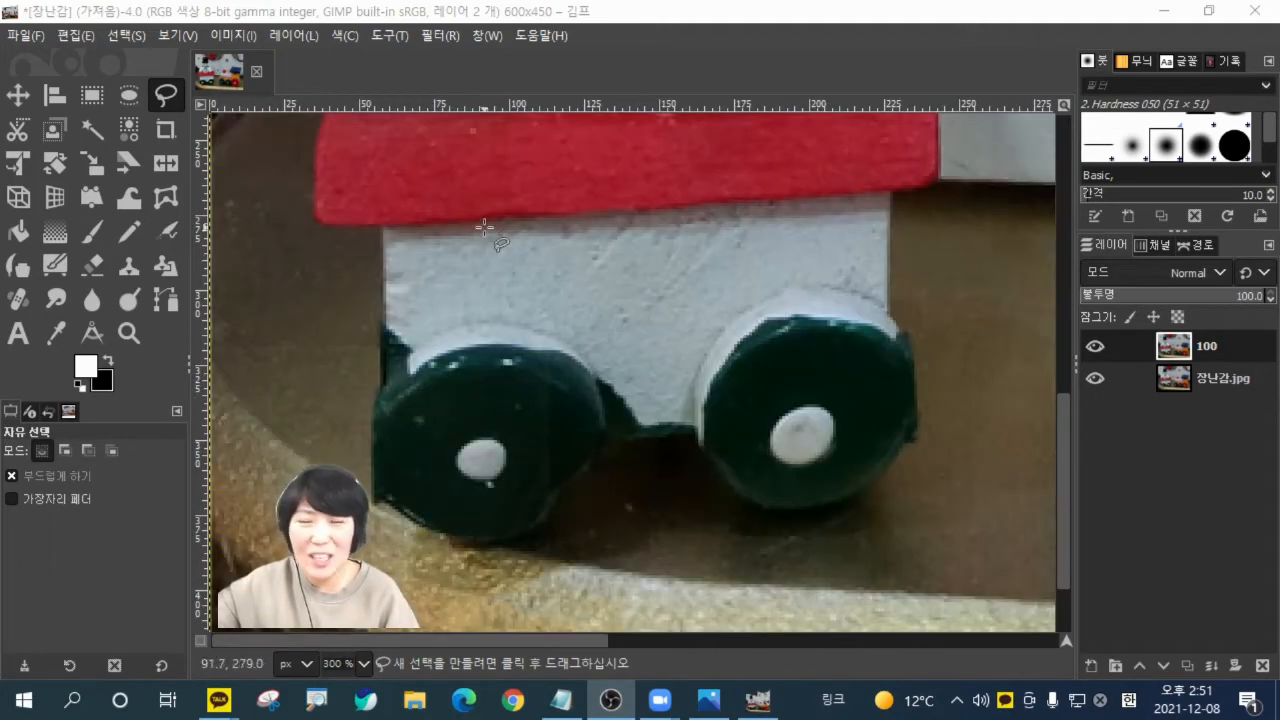
left_click(381, 230)
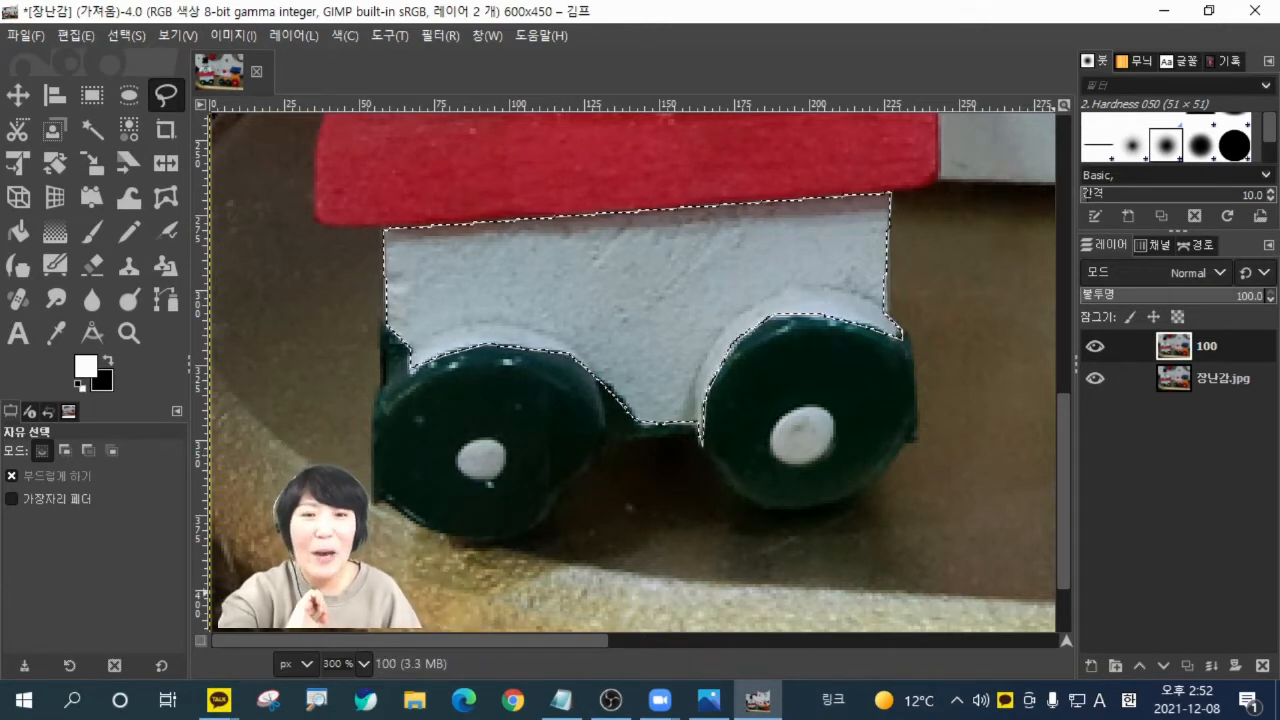
left_click(20, 103)
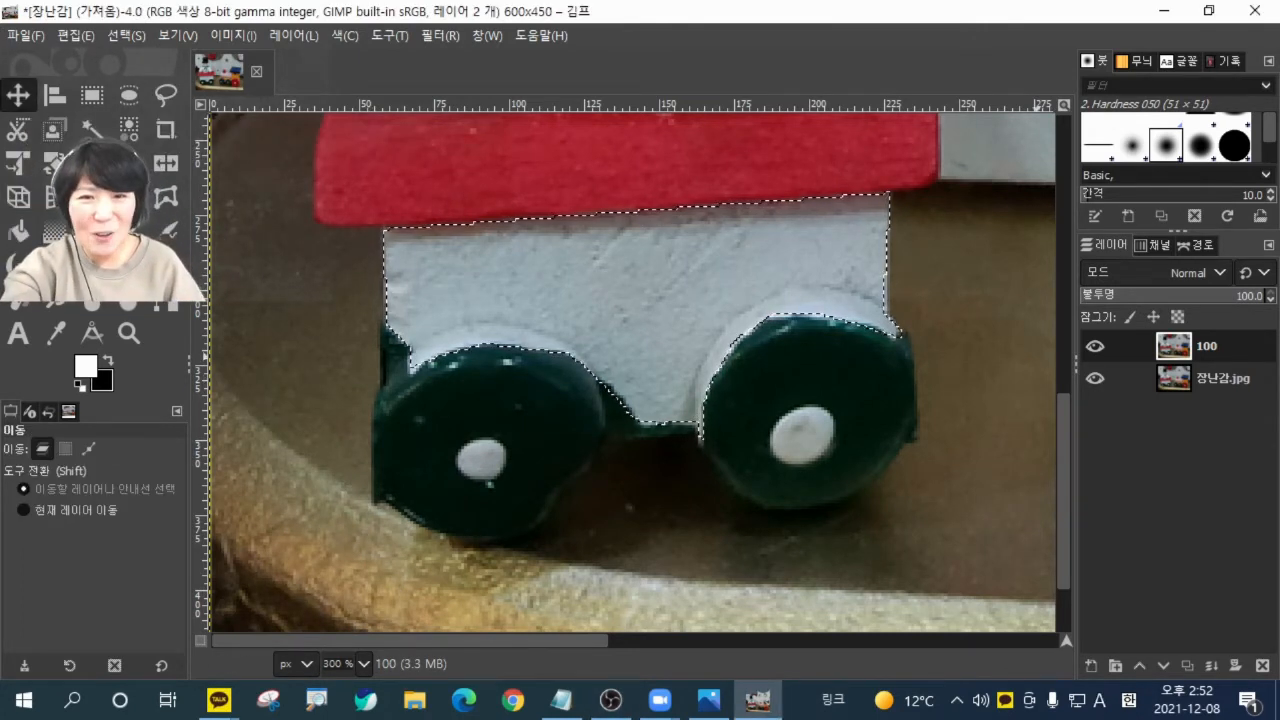
Recolor the selected cart body purple with Hue-Saturation, using hue 62.6, lightness -65.9 and slightly raised saturation.
left_click(345, 35)
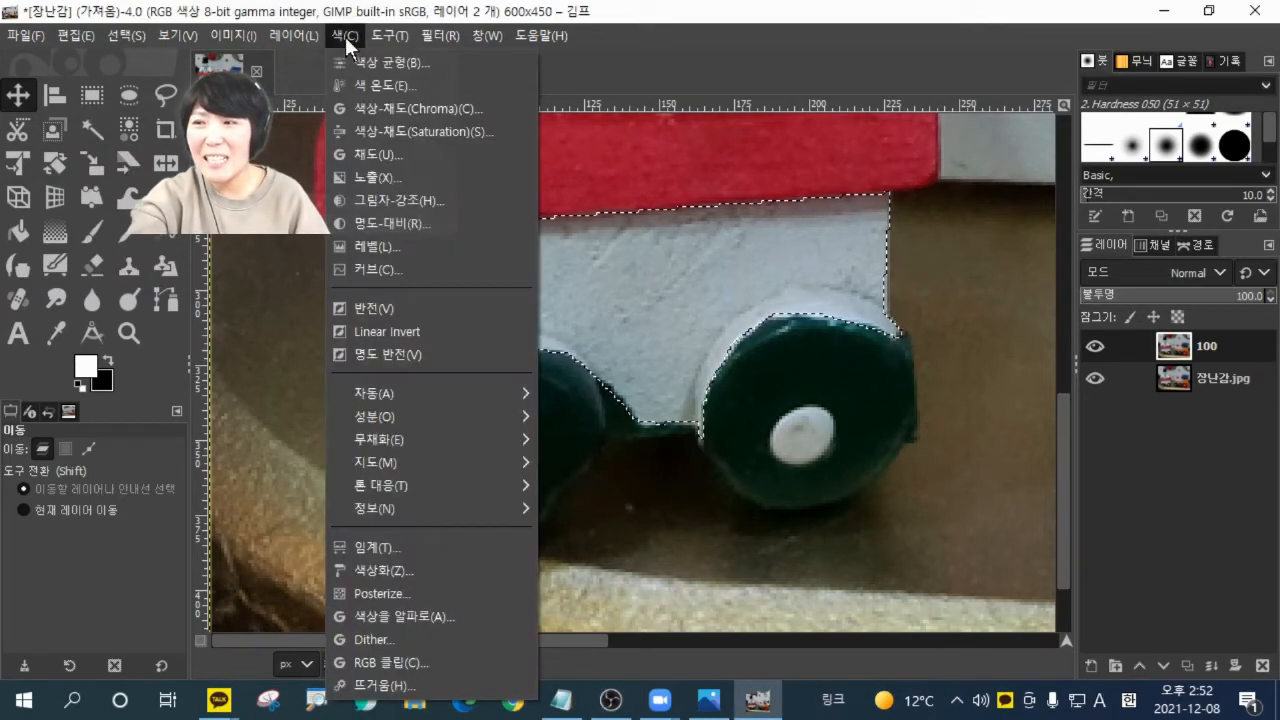
left_click(360, 131)
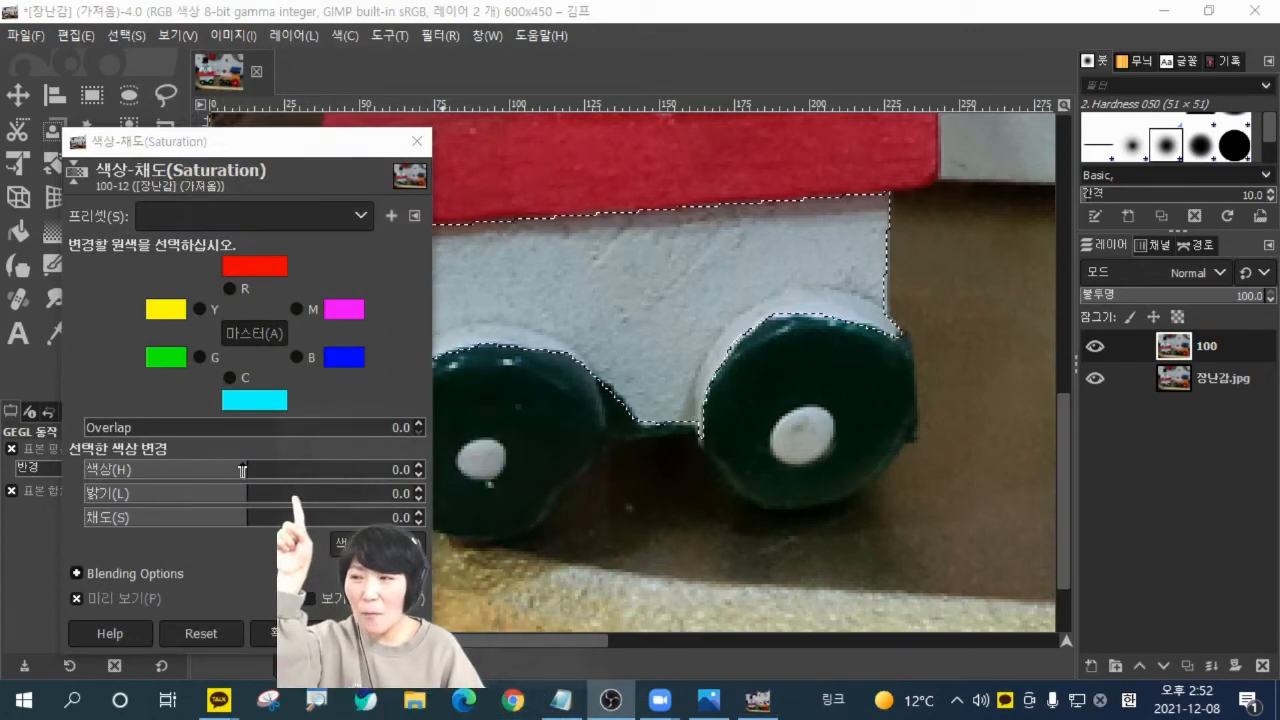
left_click_drag(249, 470, 303, 468)
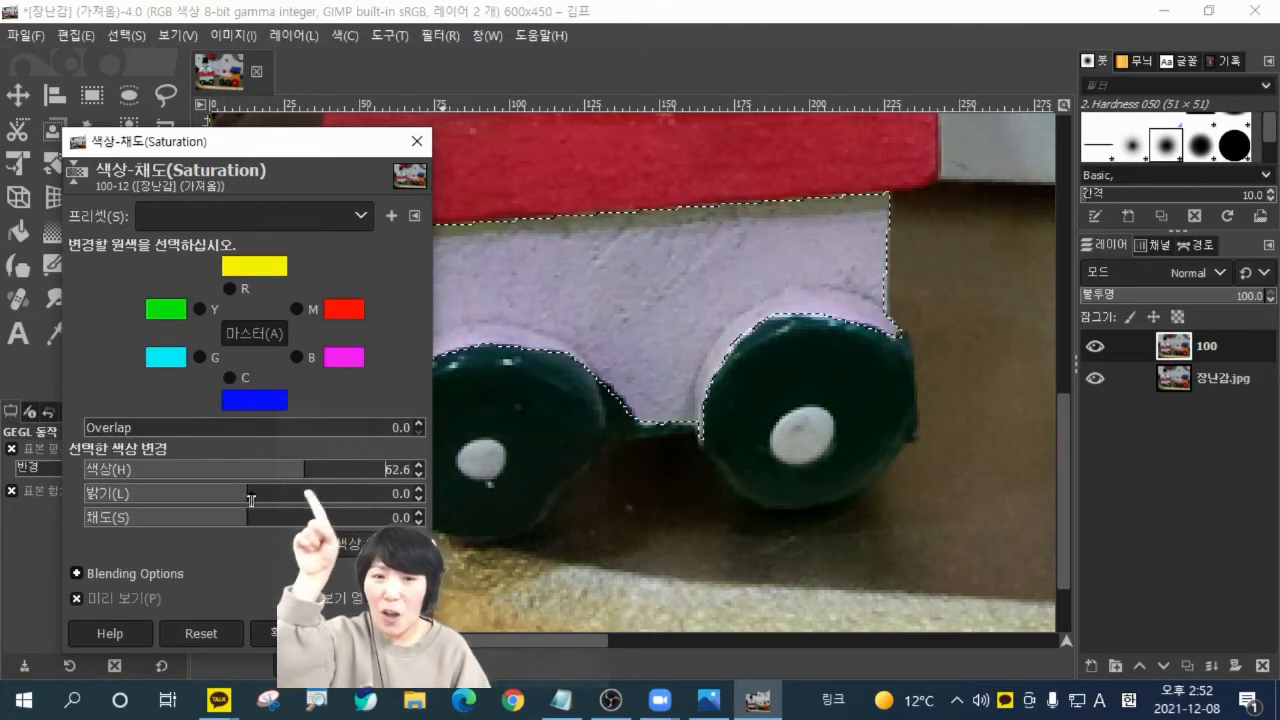
left_click_drag(251, 500, 139, 492)
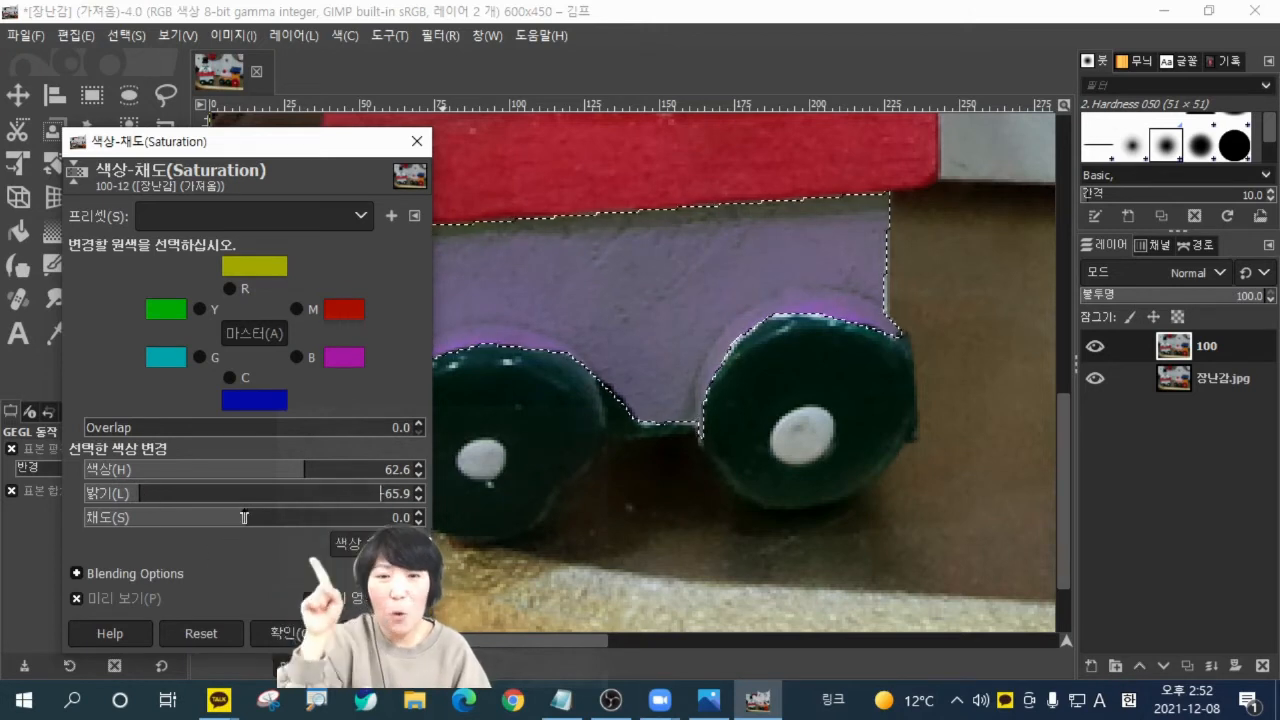
mouse_move(244, 517)
left_mouse_down()
mouse_move(194, 517)
mouse_move(272, 517)
mouse_move(253, 515)
left_mouse_up()
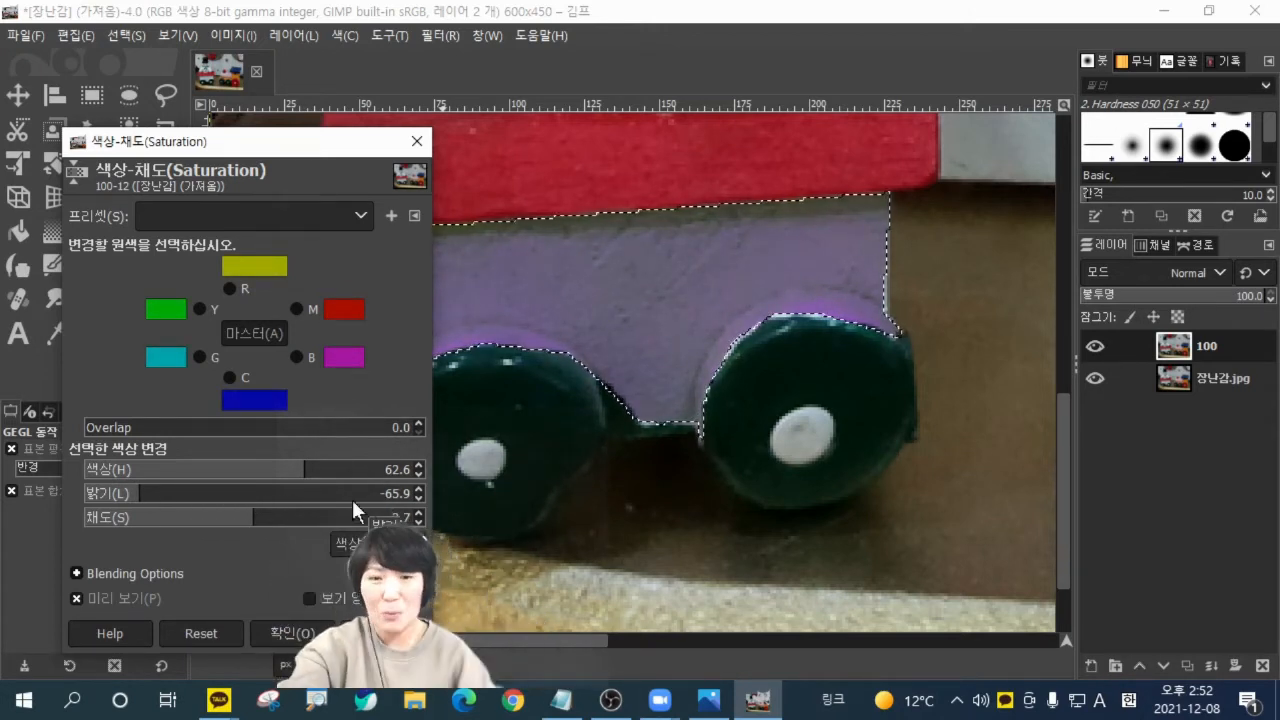
left_click(290, 633)
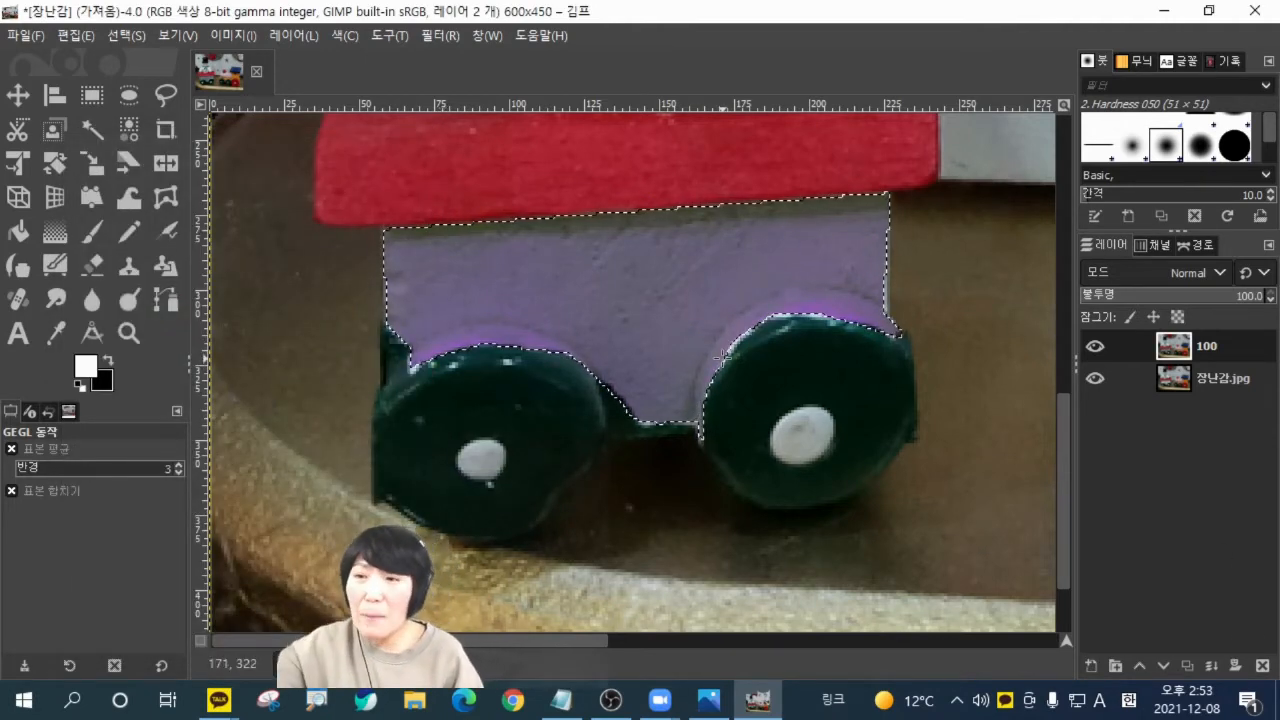
Add a duplicate of the original 장난감.jpg layer named 200 and place it above layer 100.
scroll(722, 355, "down", 2)
left_click_drag(807, 636, 895, 655)
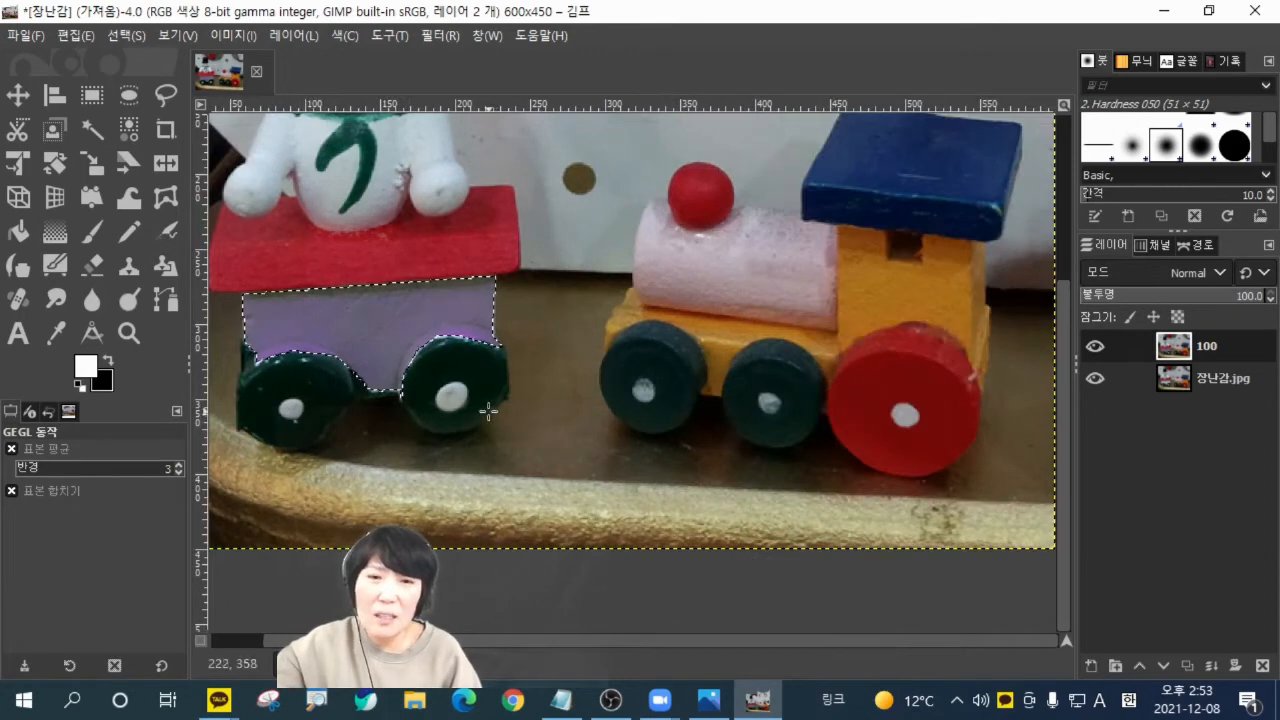
scroll(488, 411, "up", 3)
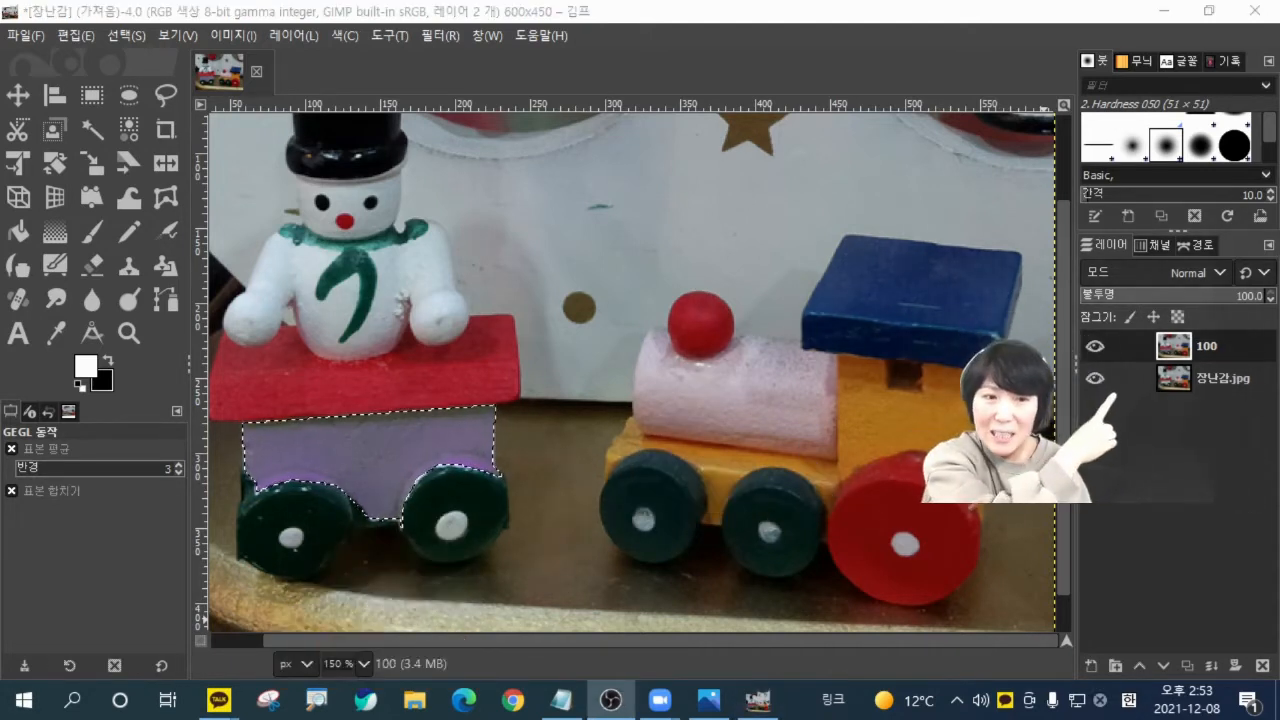
left_click(1180, 381)
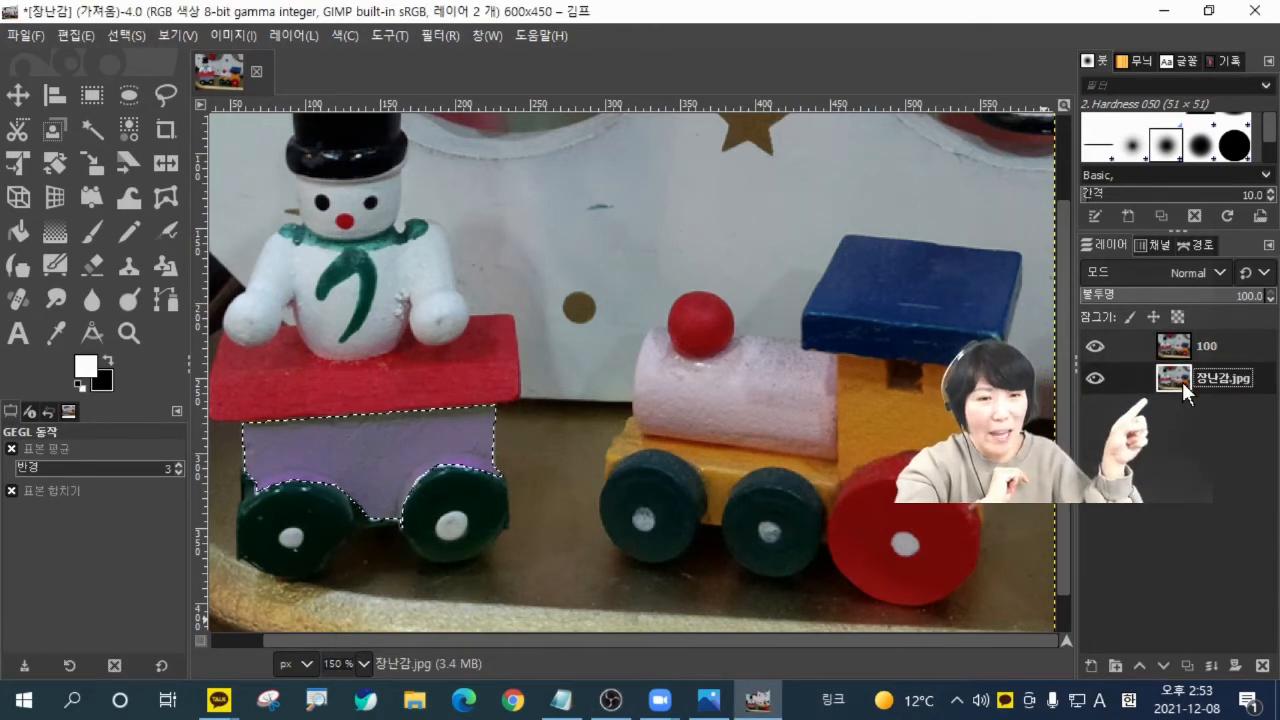
left_click(1187, 665)
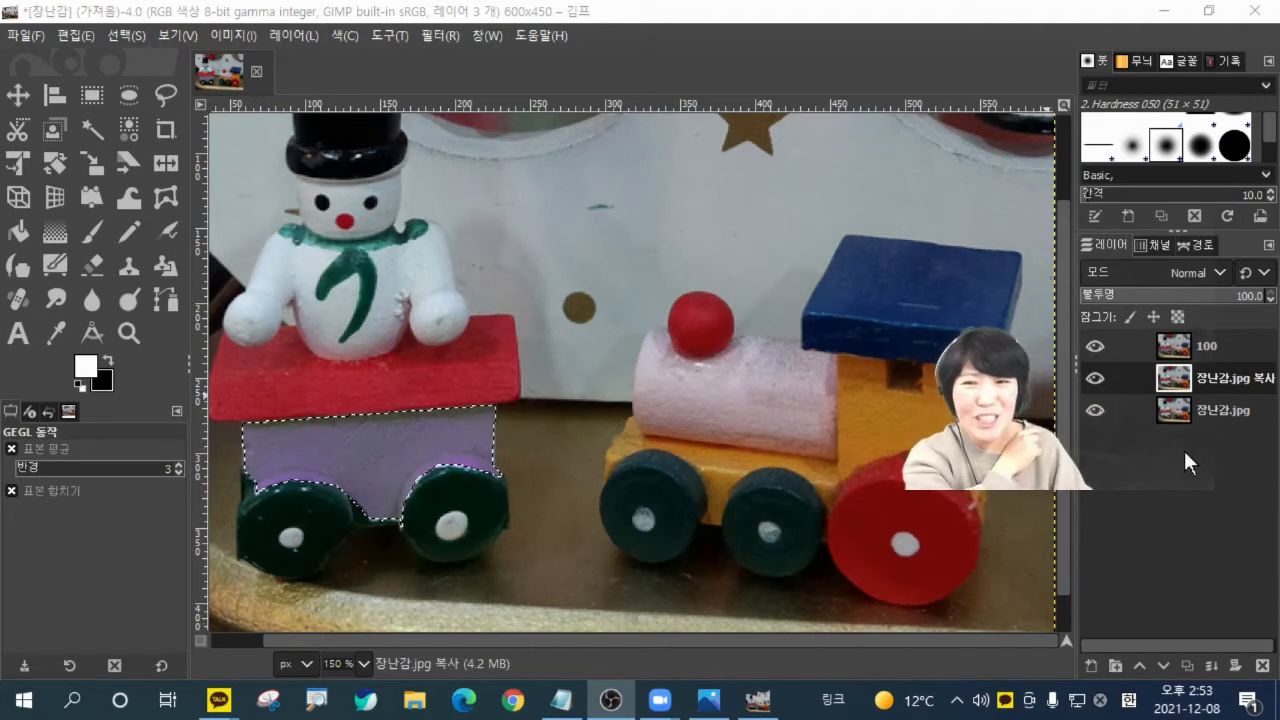
double_click(1223, 376)
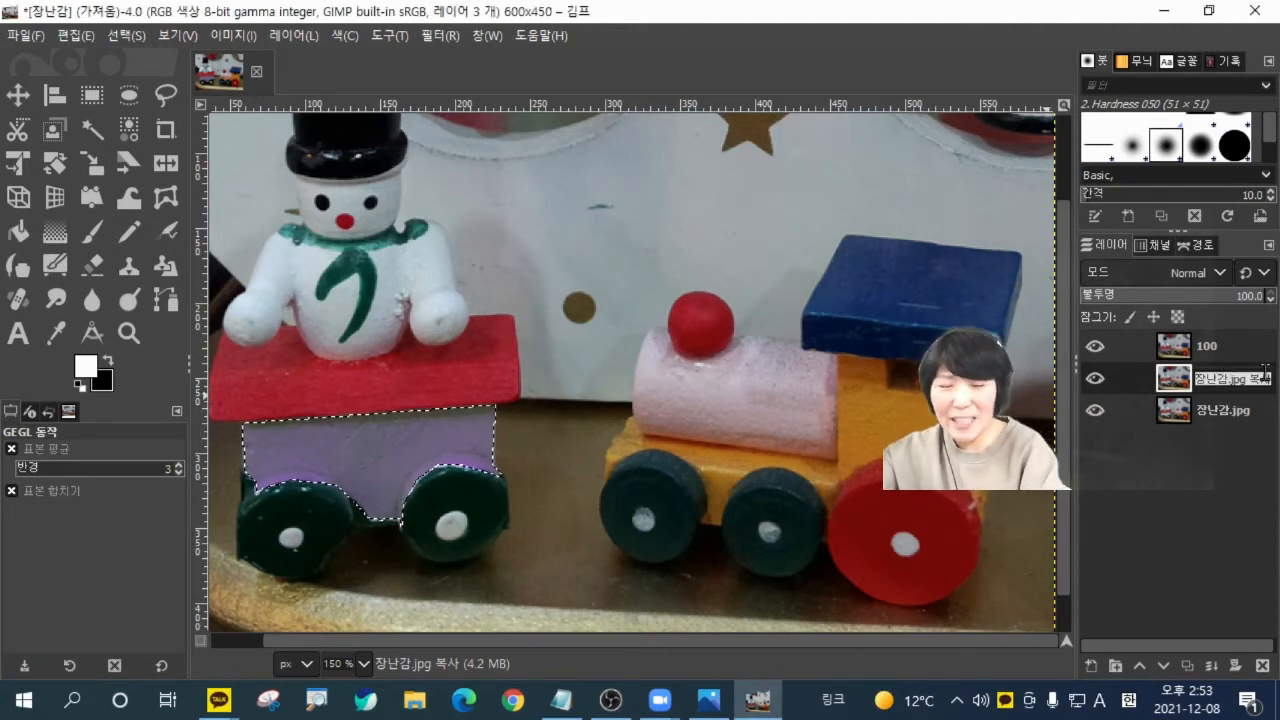
type("200")
key("Return")
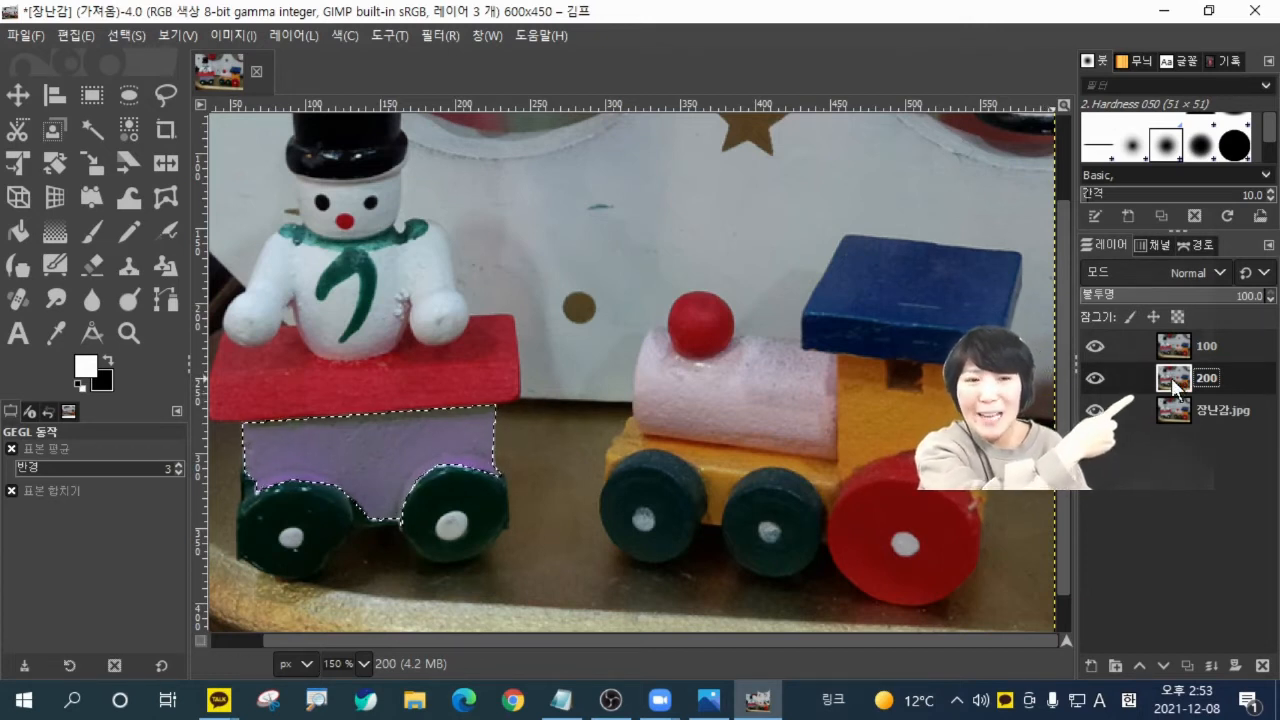
left_click_drag(1171, 377, 1170, 345)
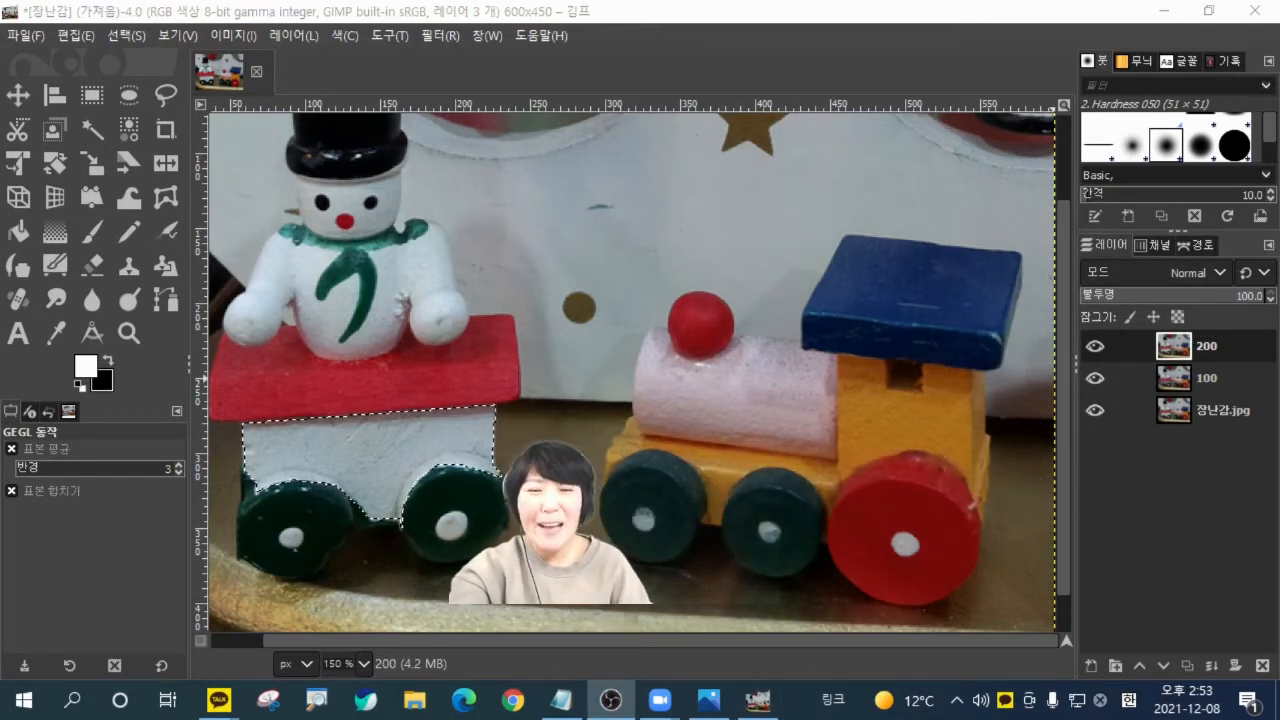
Recolor the selected cart body on layer 200 with Color Balance midtones: cyan-red 17.6, magenta-green -62.4, yellow-blue 38.8, and clear the selection.
left_click(355, 41)
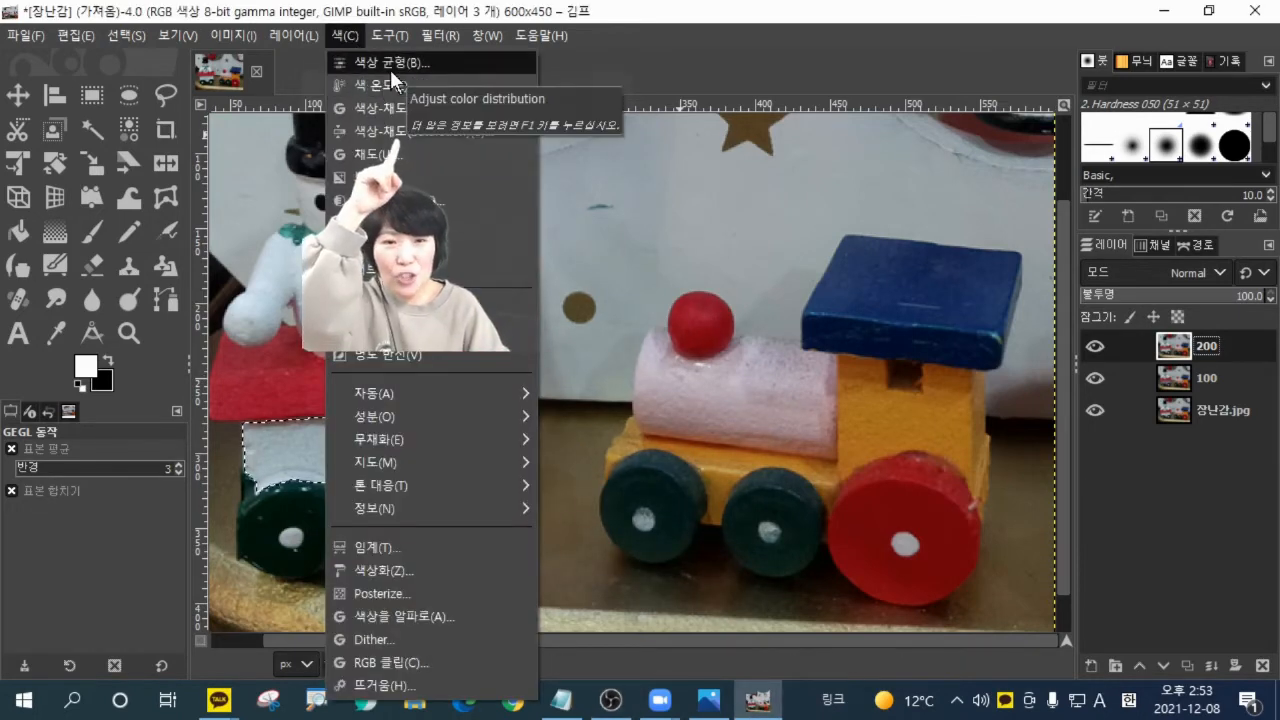
left_click(390, 69)
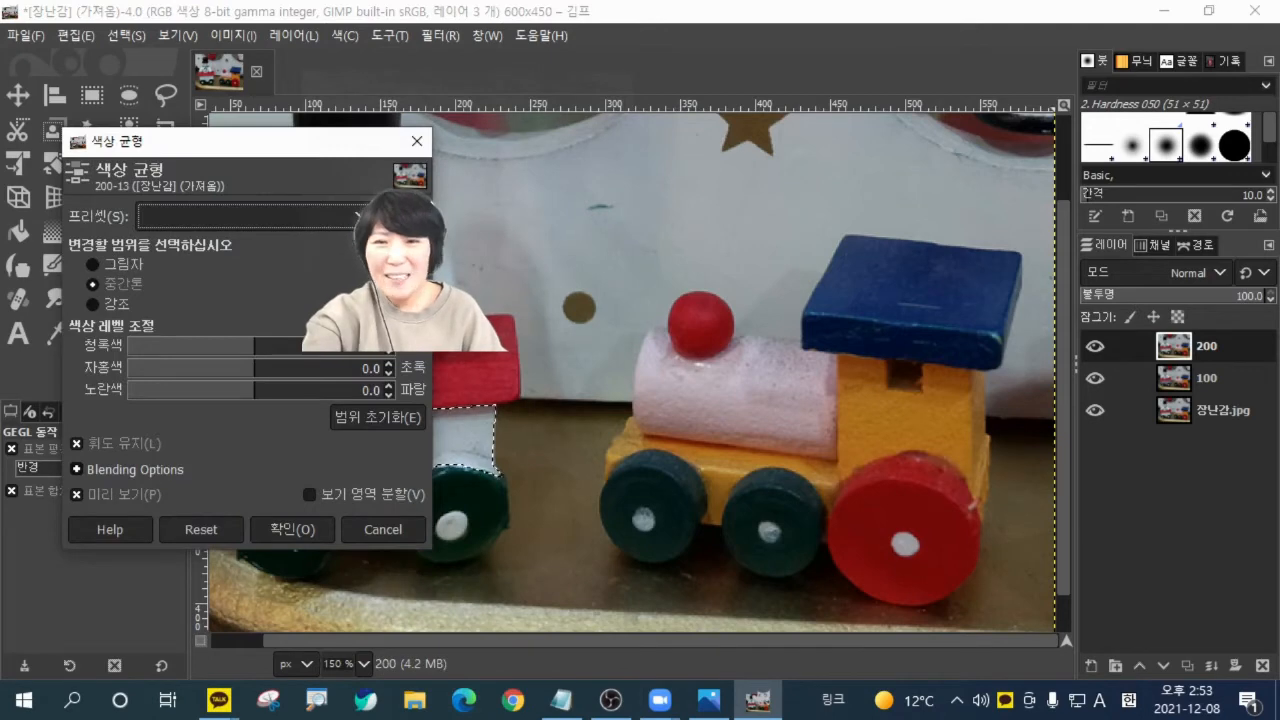
left_click_drag(198, 142, 693, 125)
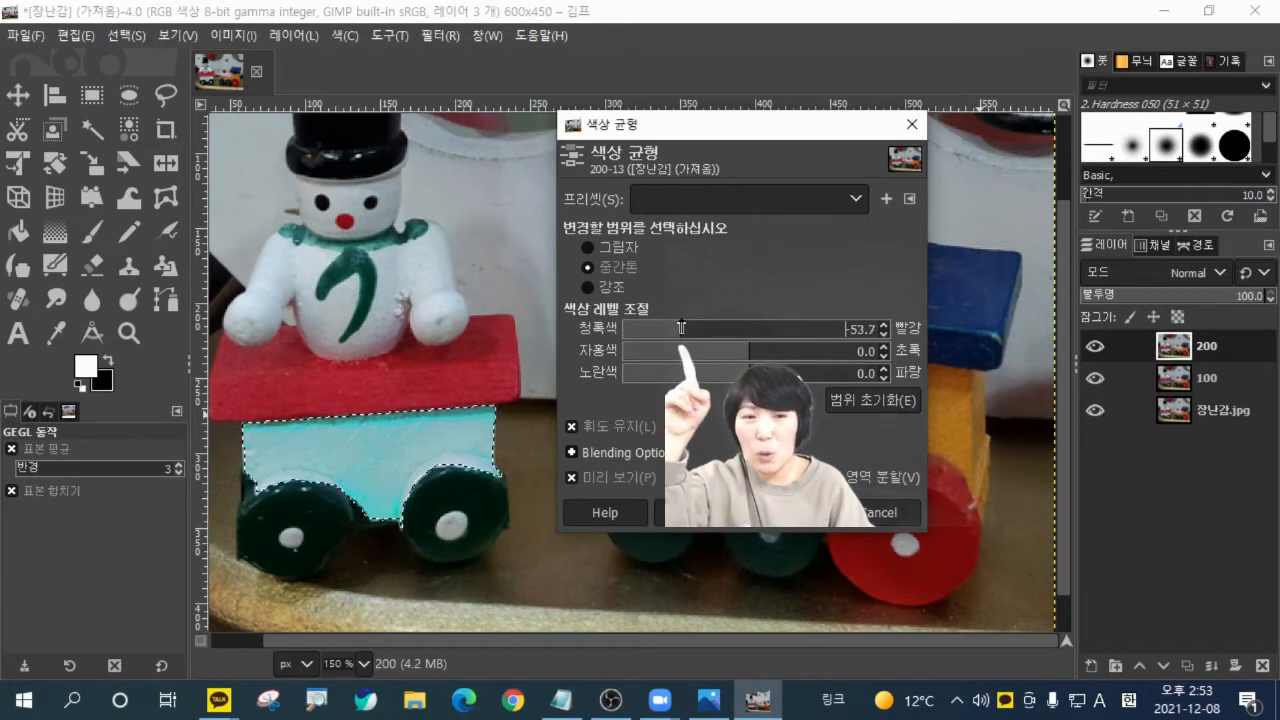
left_click_drag(681, 327, 686, 328)
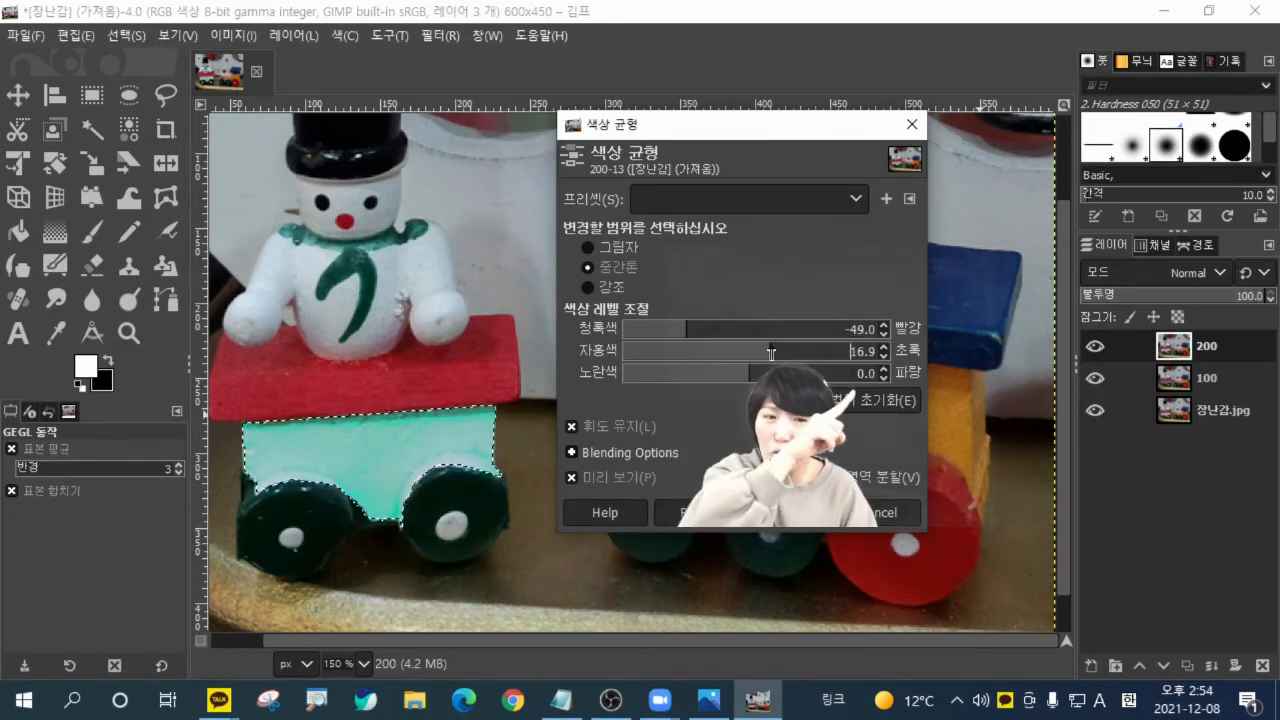
left_click_drag(740, 352, 670, 352)
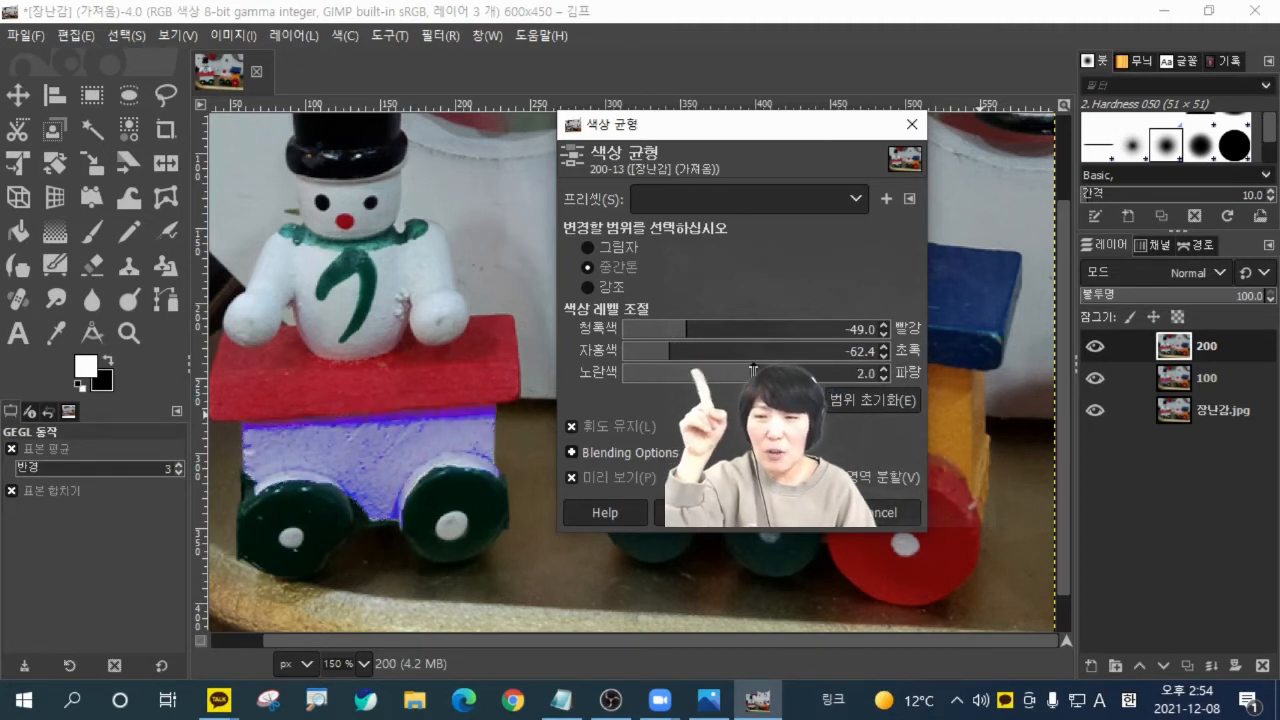
left_click_drag(753, 370, 798, 372)
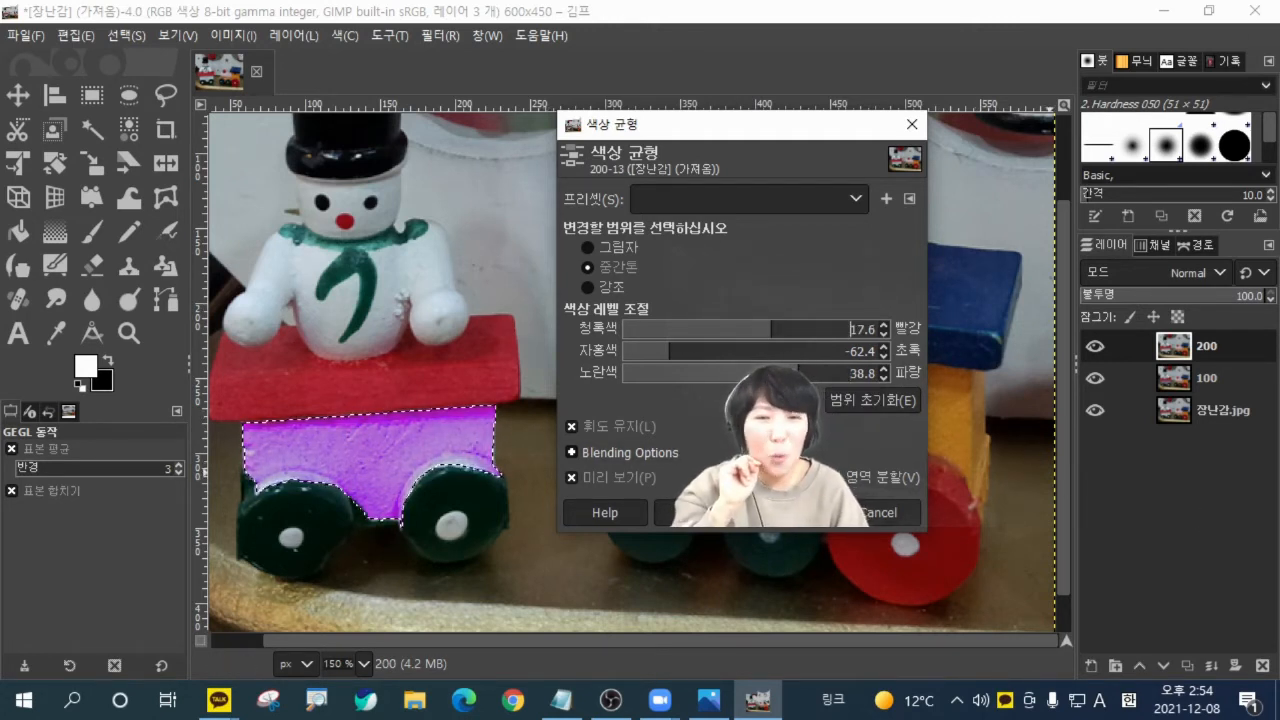
left_click_drag(780, 450, 726, 578)
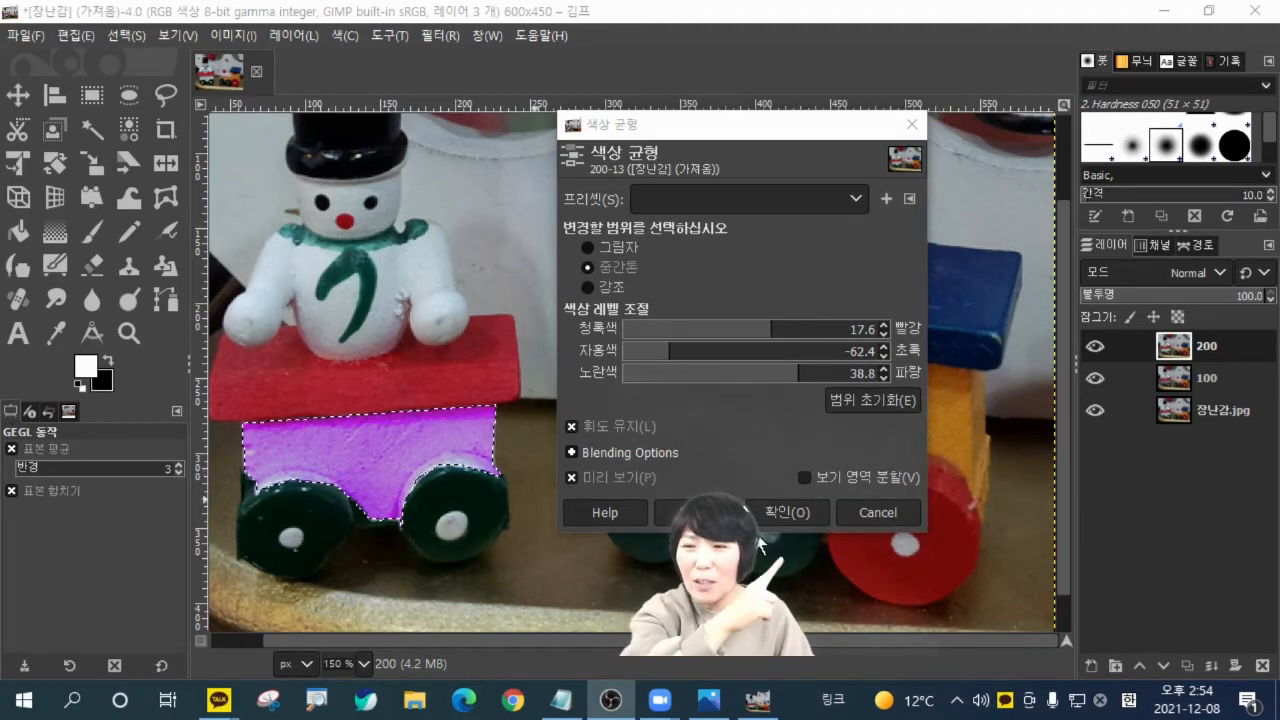
left_click(785, 513)
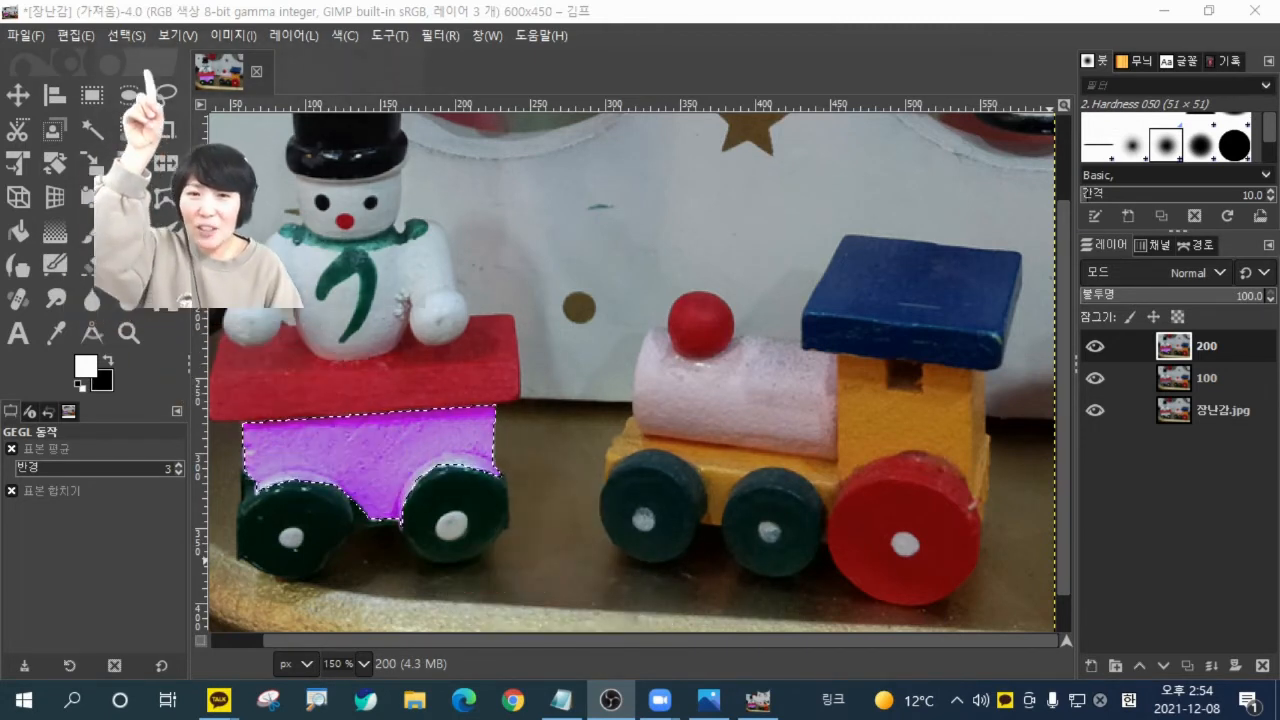
left_click(126, 35)
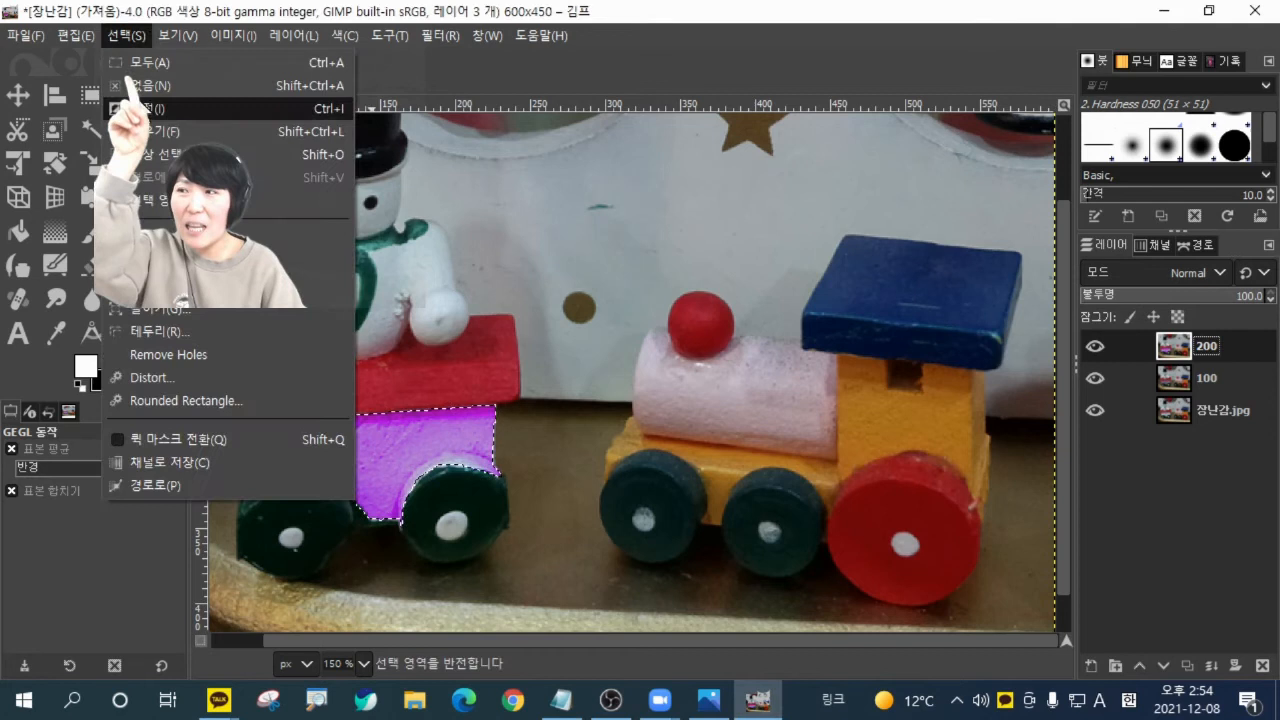
left_click(145, 82)
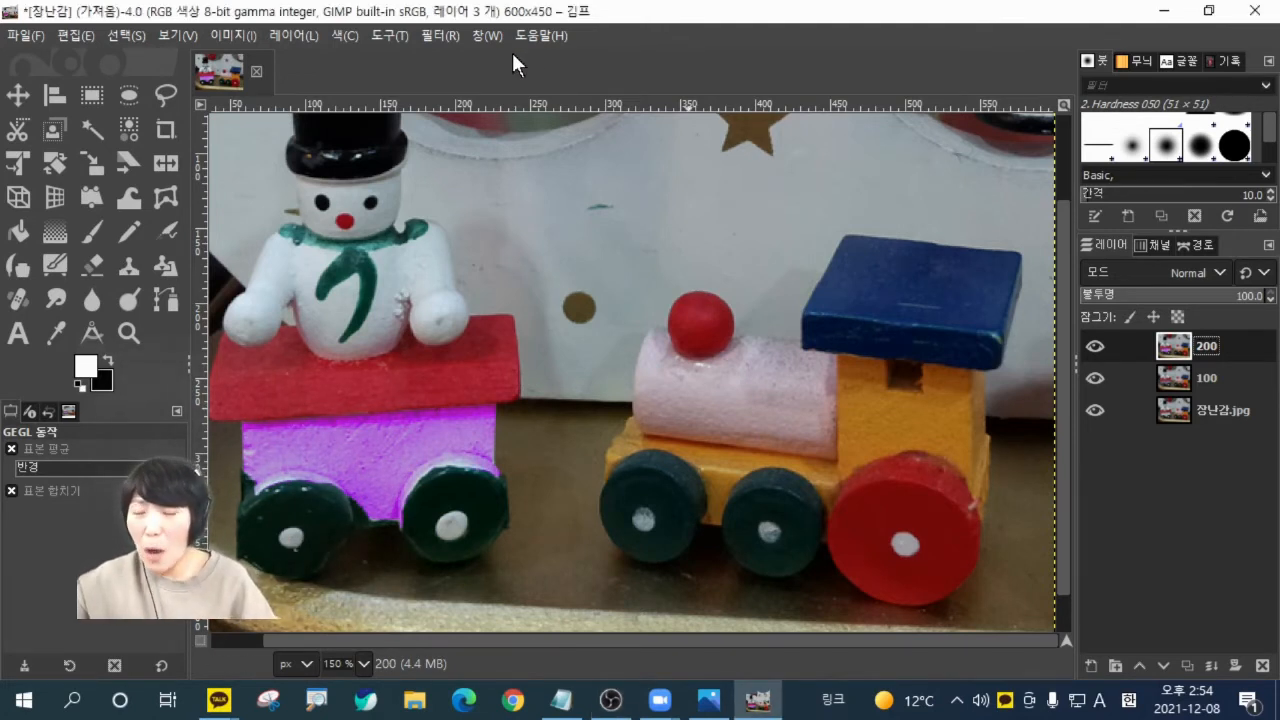
Outline the whole locomotive on layer 200 with Free Select, following its wheels, cab, blue roof, red ball and pink boiler, and confirm the selection.
key("shift+ctrl+j")
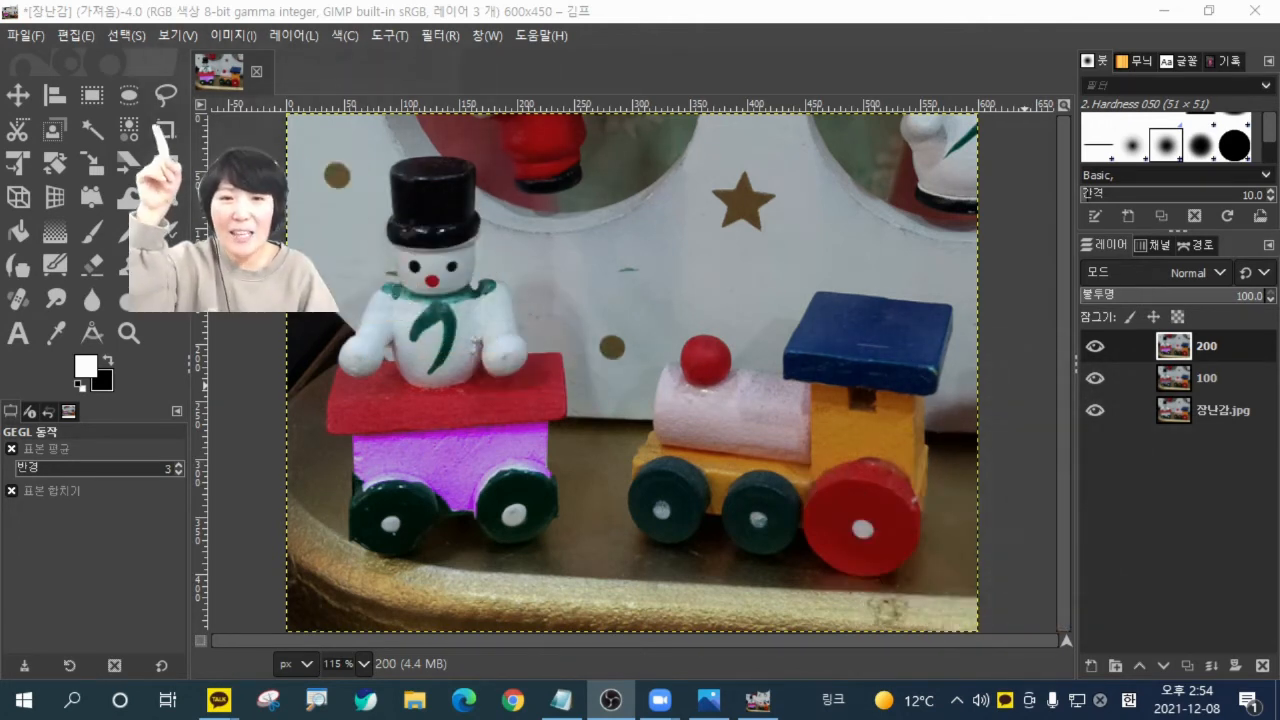
left_click(167, 97)
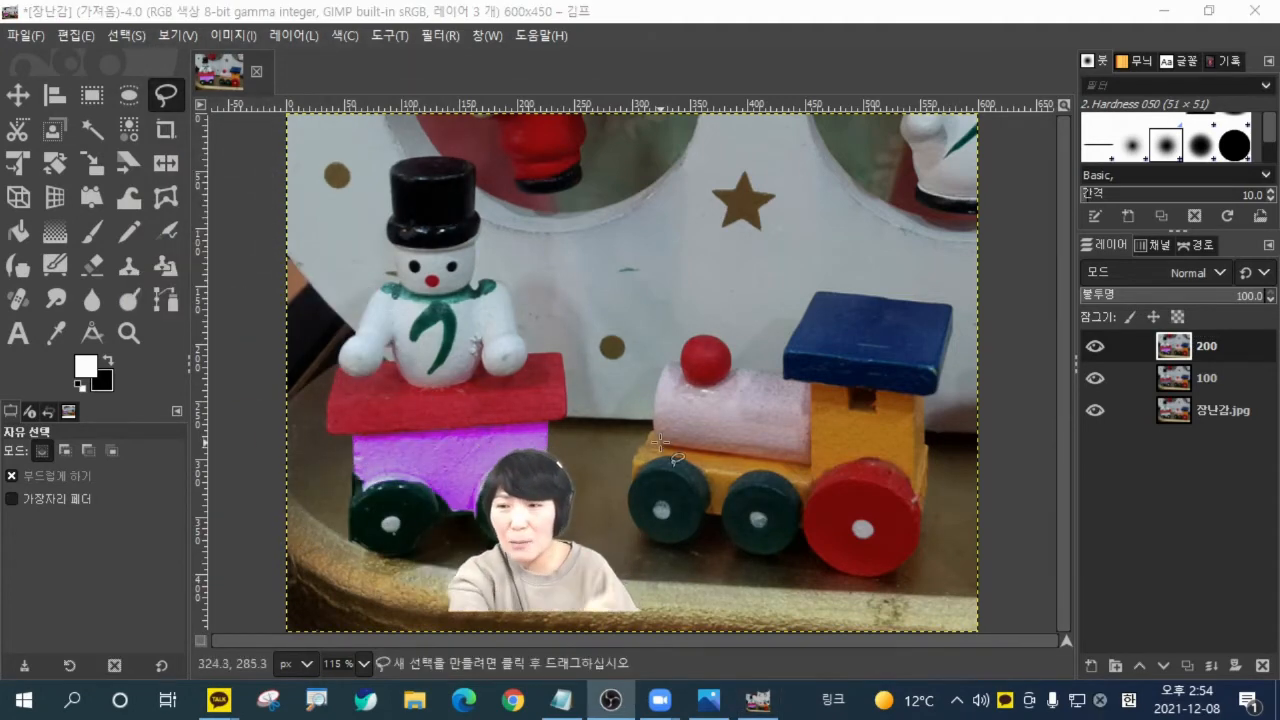
scroll(656, 452, "up", 2)
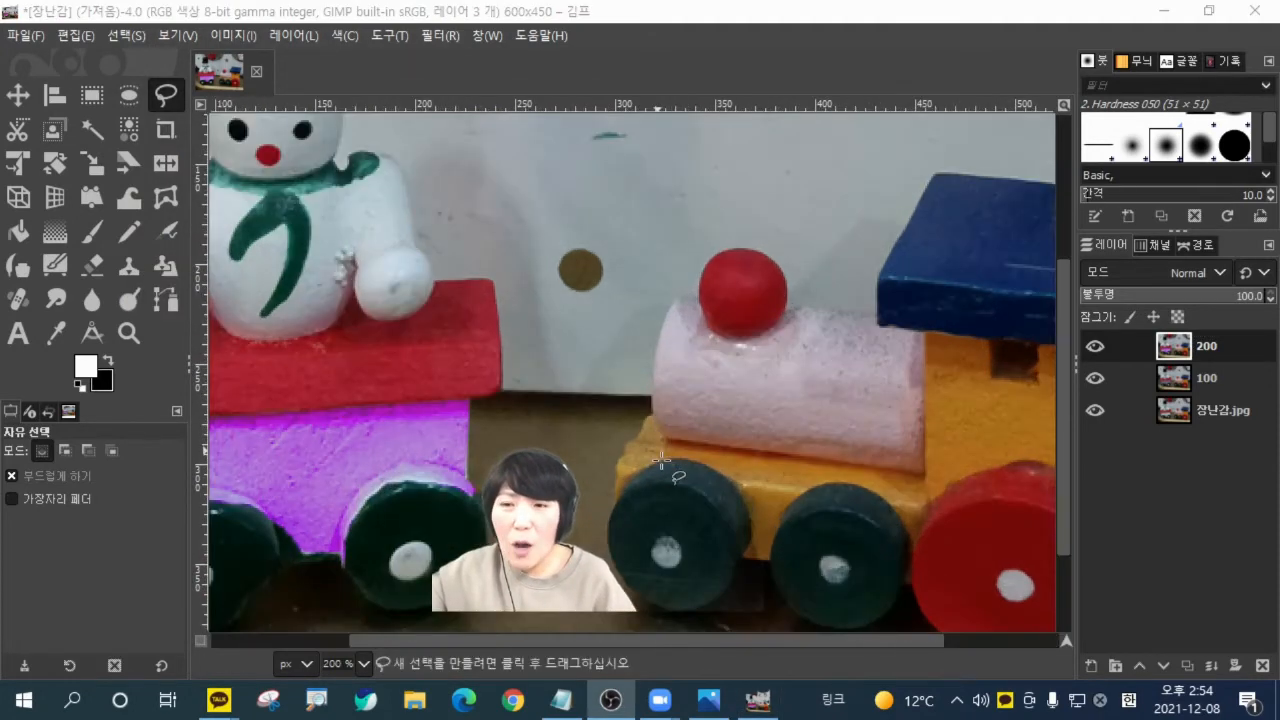
left_click_drag(733, 642, 841, 641)
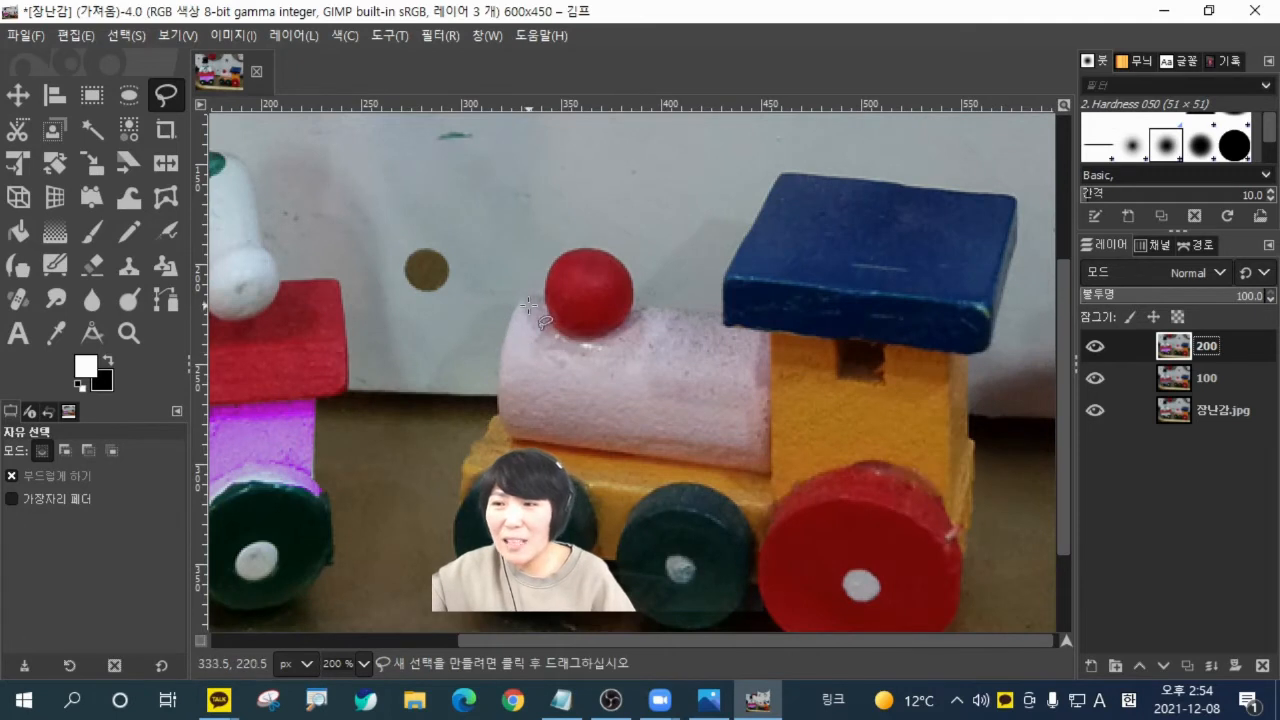
left_click(498, 396)
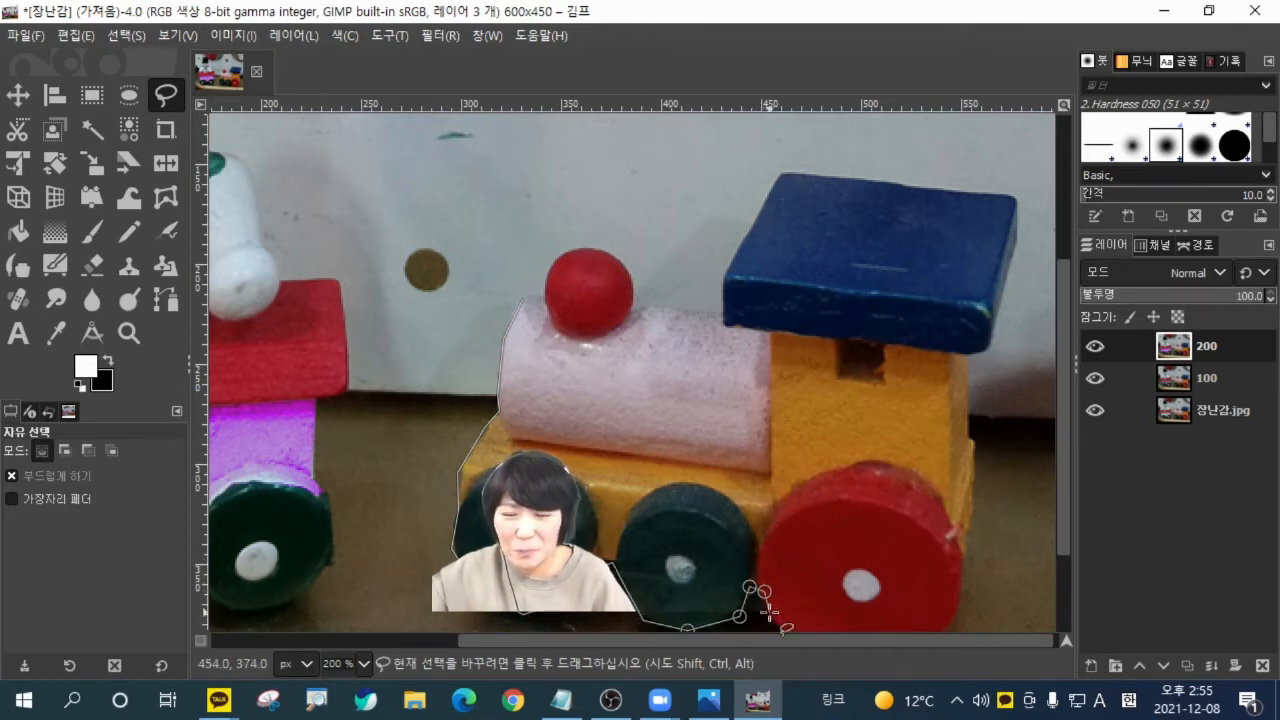
scroll(814, 498, "down", 3)
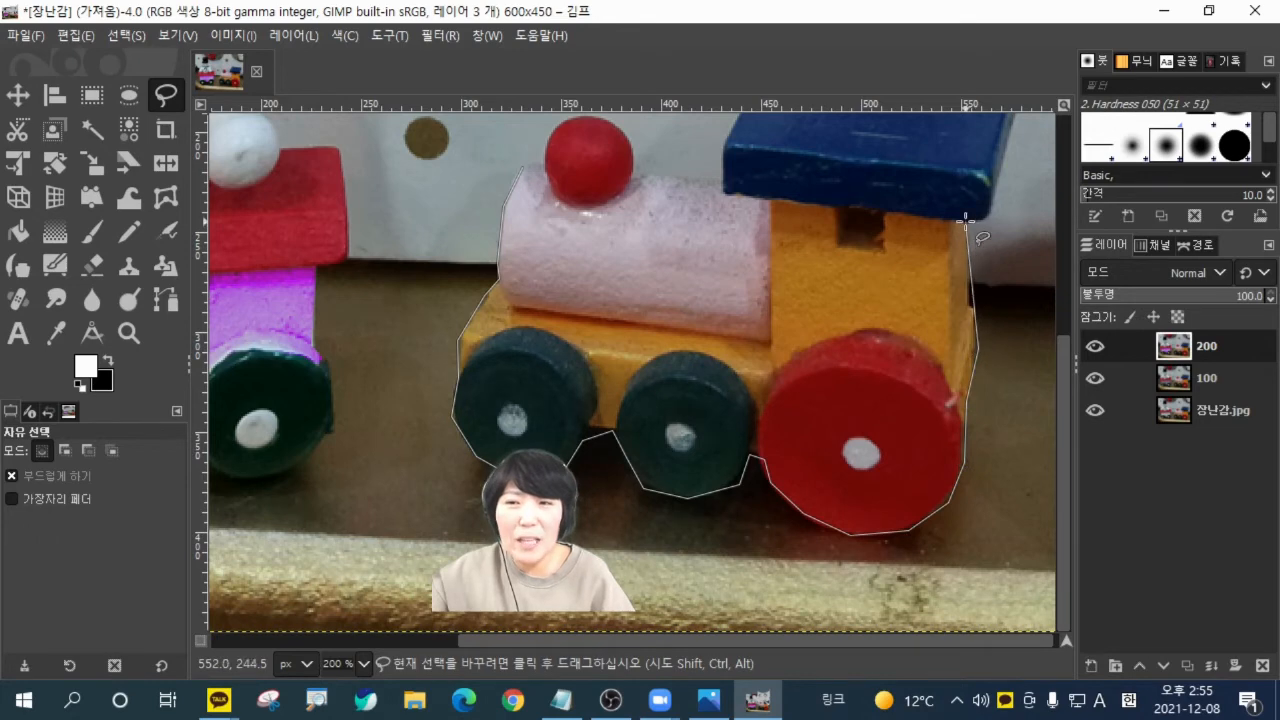
scroll(976, 226, "up", 3)
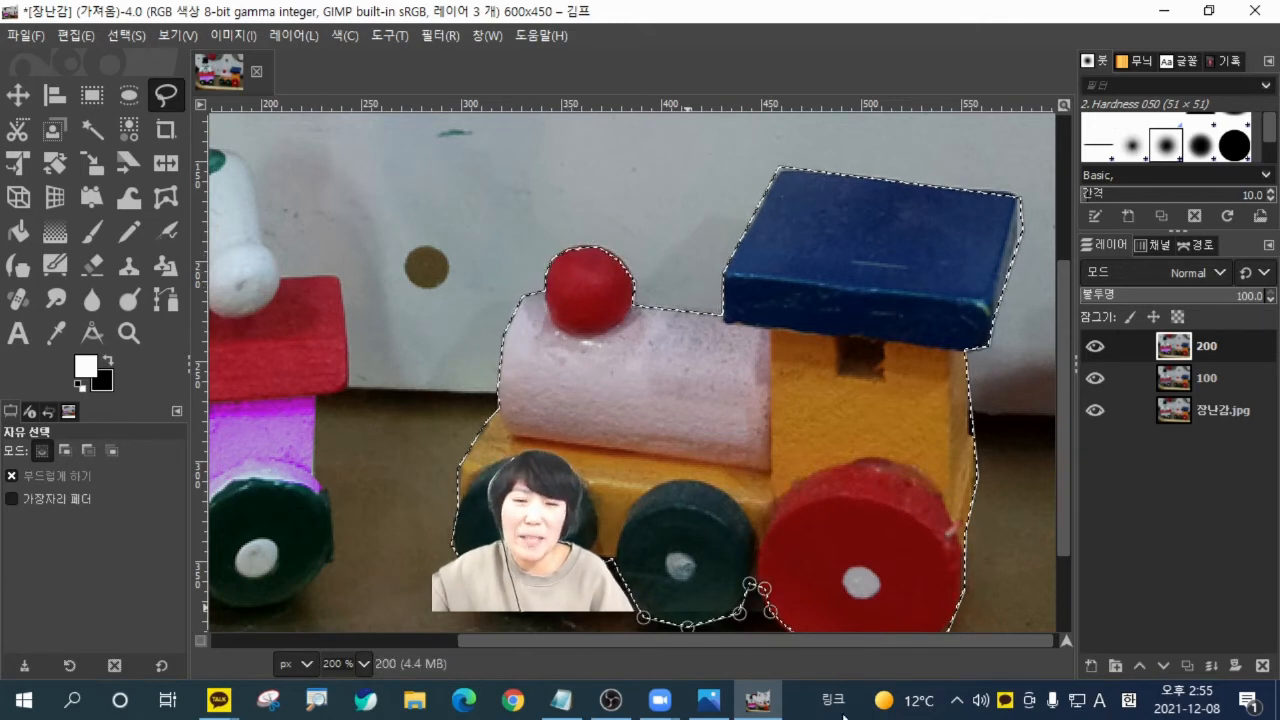
key("Return")
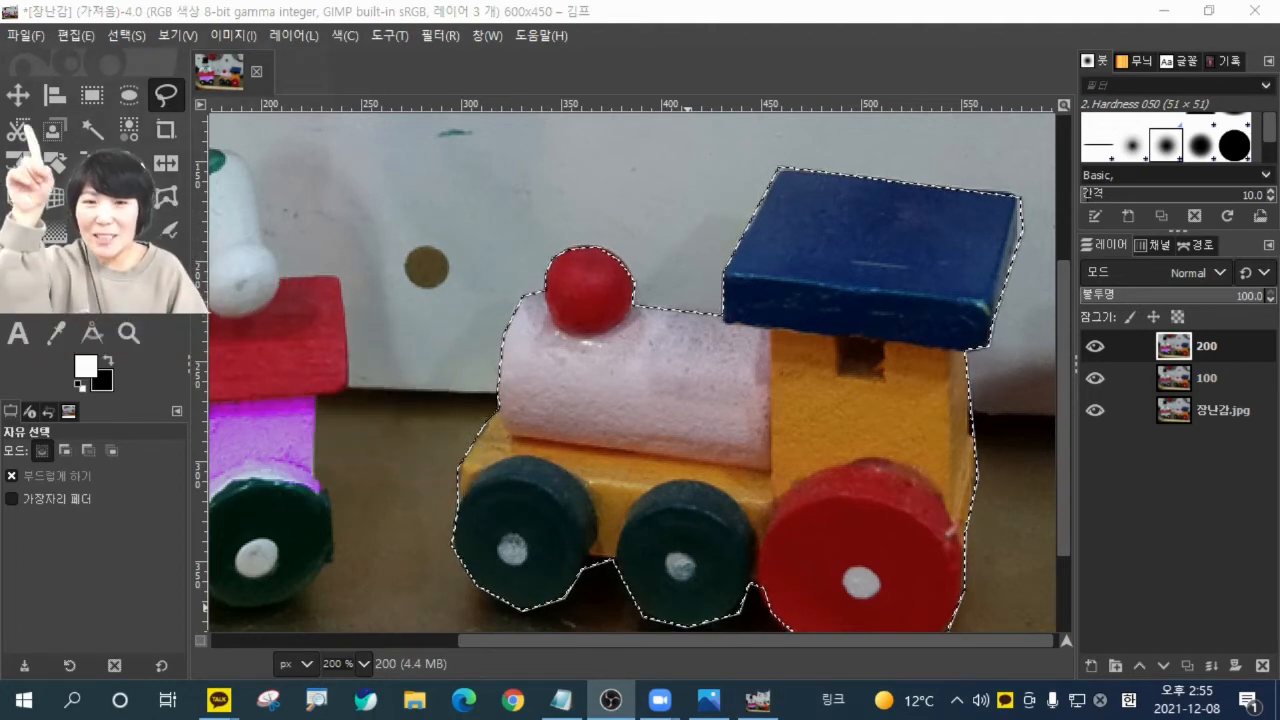
key("m")
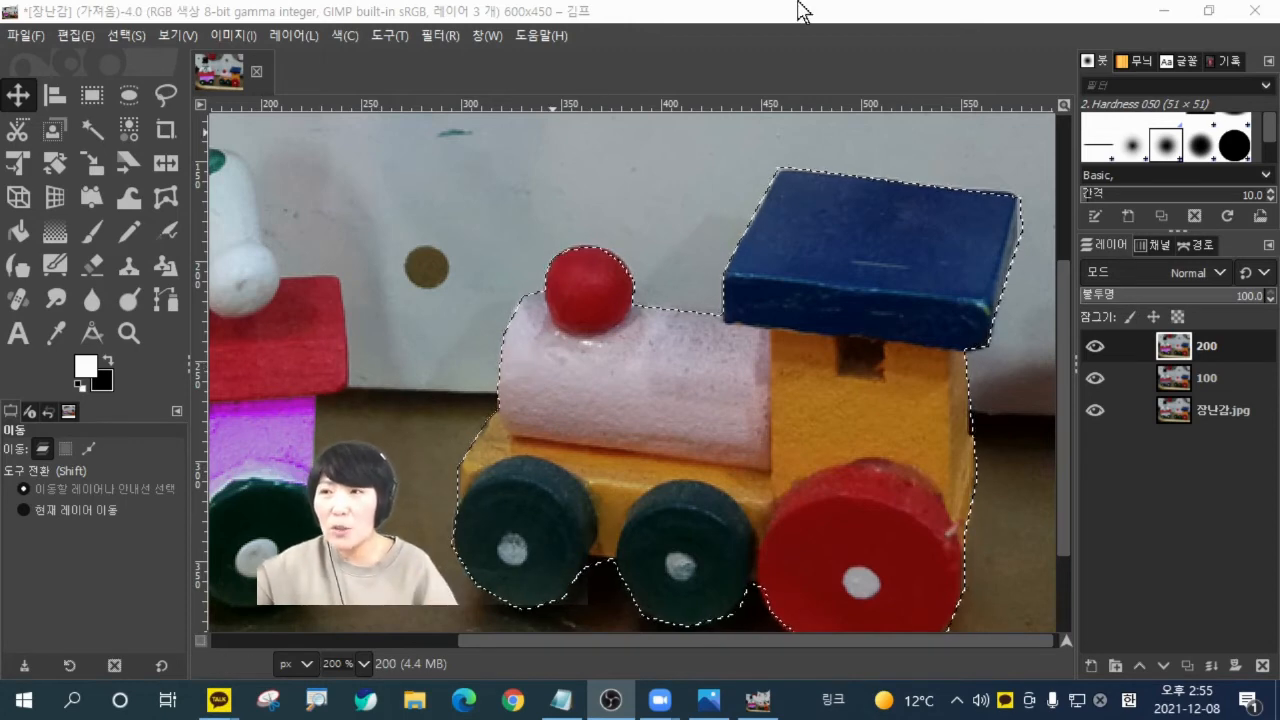
Try desaturating the selected locomotive with Hue-Saturation at saturation -100, and undo the change.
key("shift+ctrl+j")
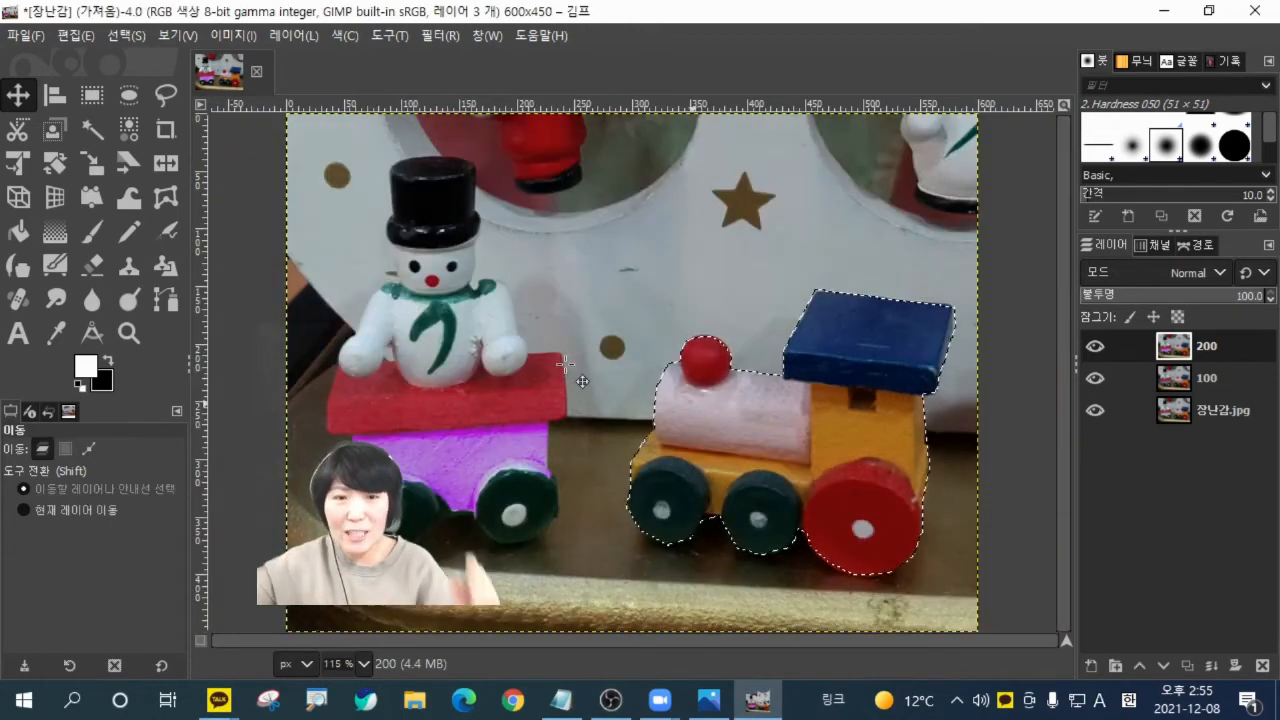
left_click(345, 35)
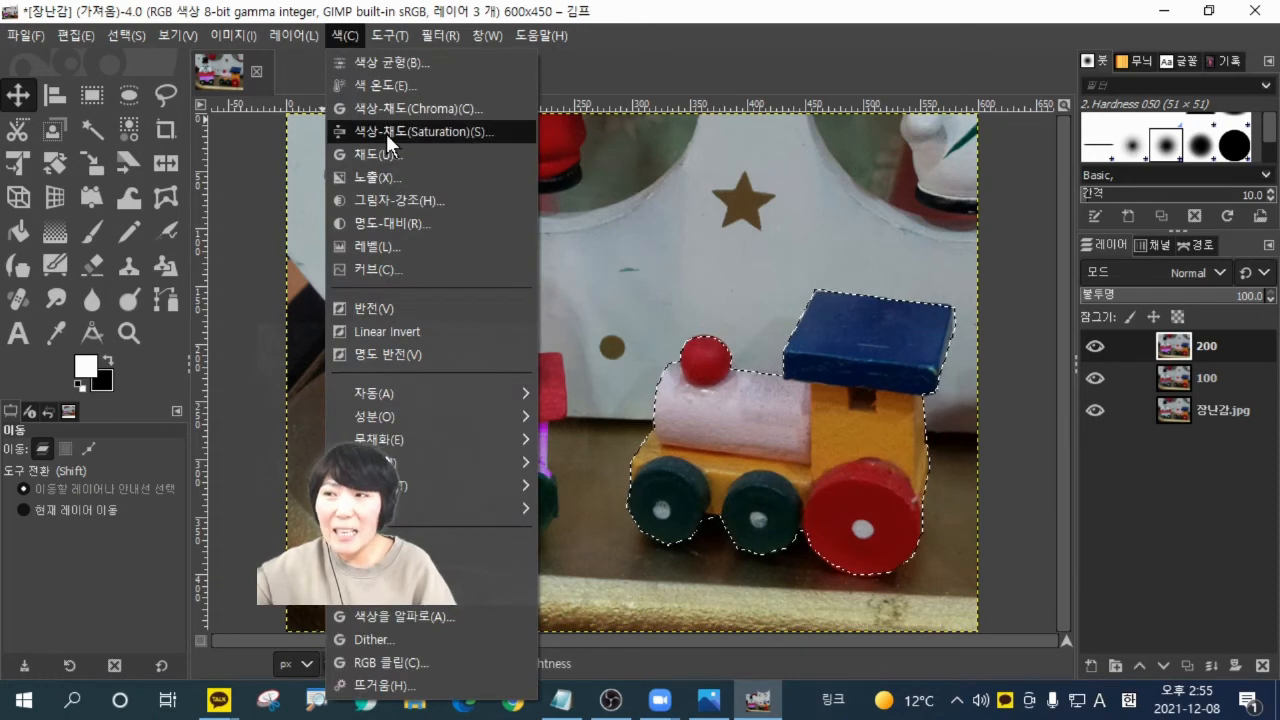
key("ctrl+2")
left_click_drag(414, 121, 449, 144)
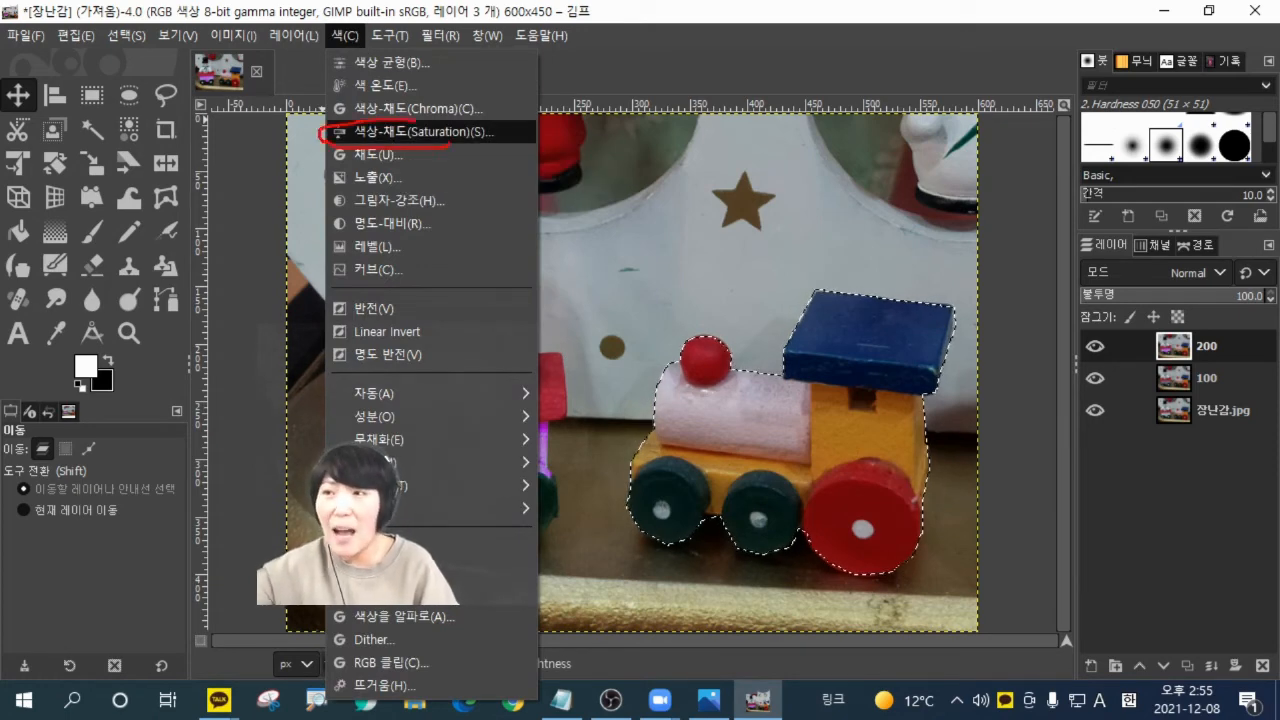
key("Escape")
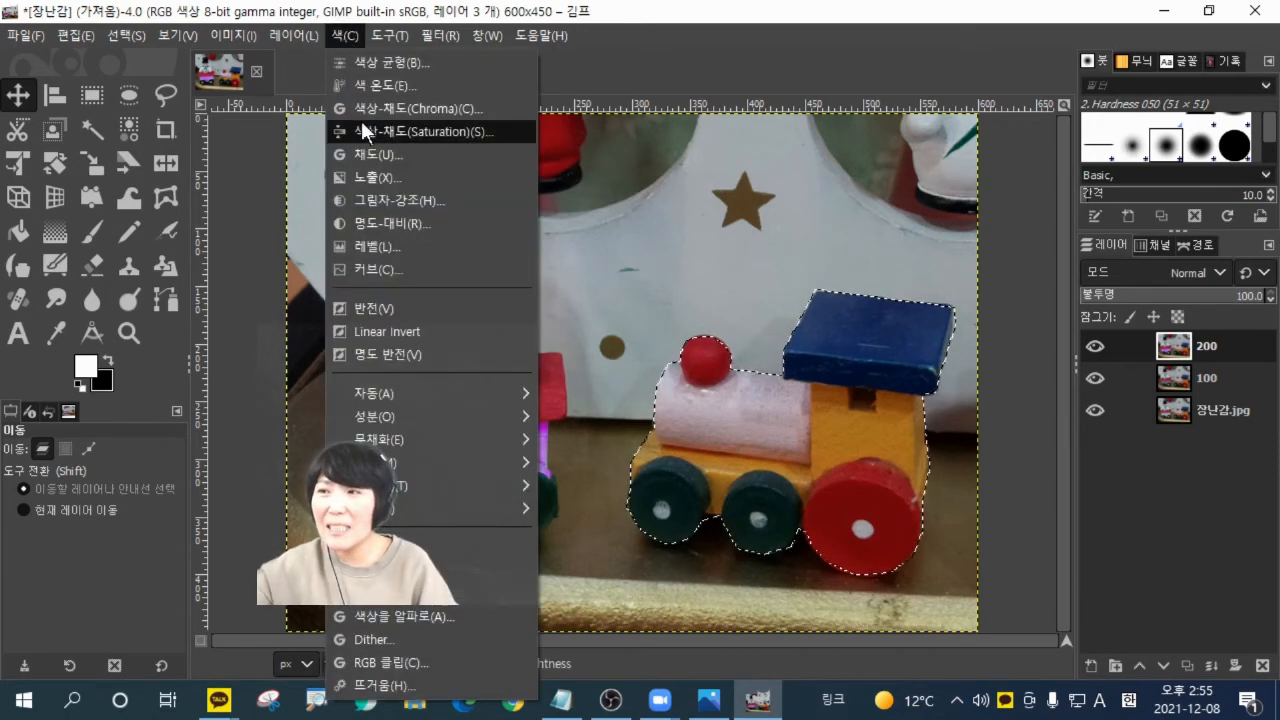
left_click(361, 120)
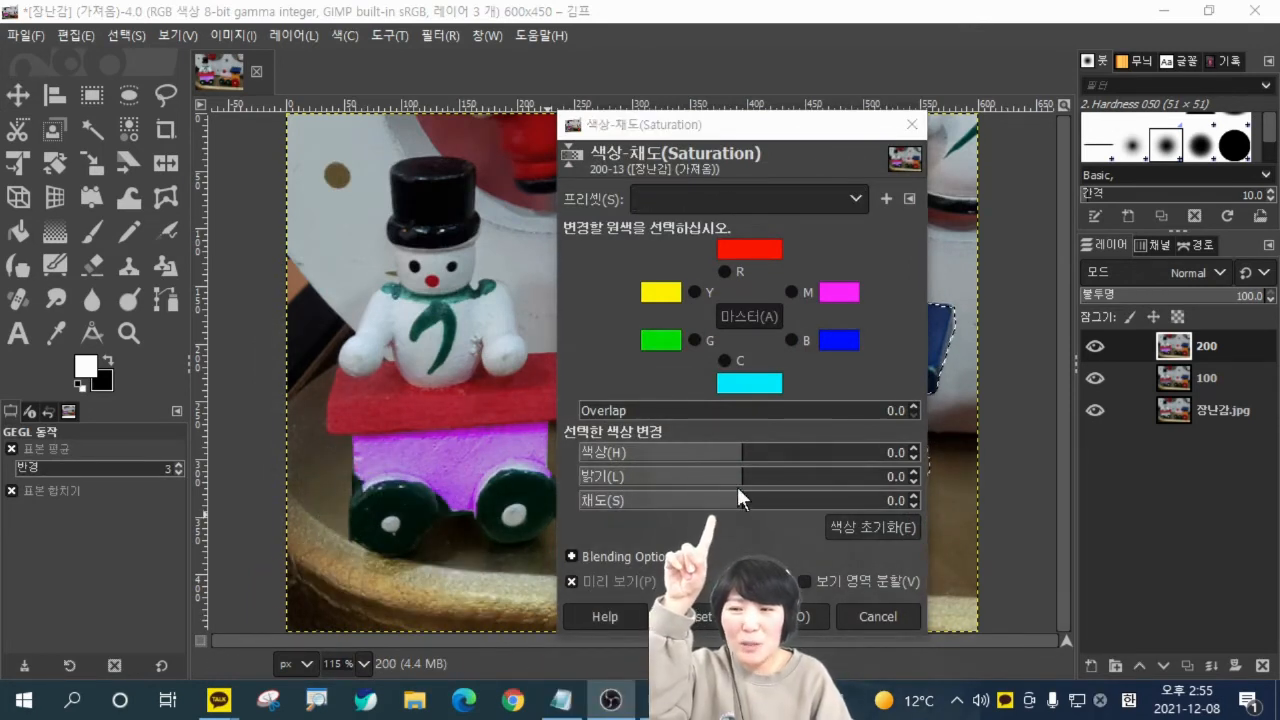
left_click_drag(737, 490, 500, 512)
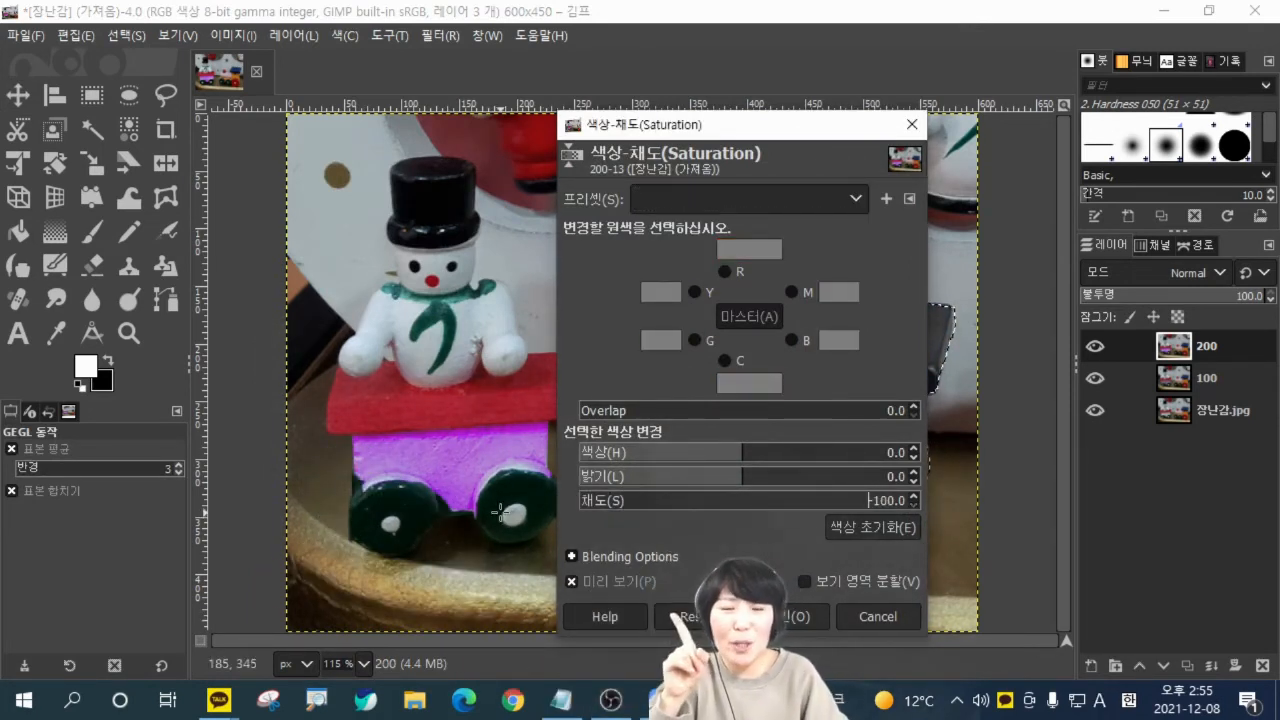
left_click(788, 617)
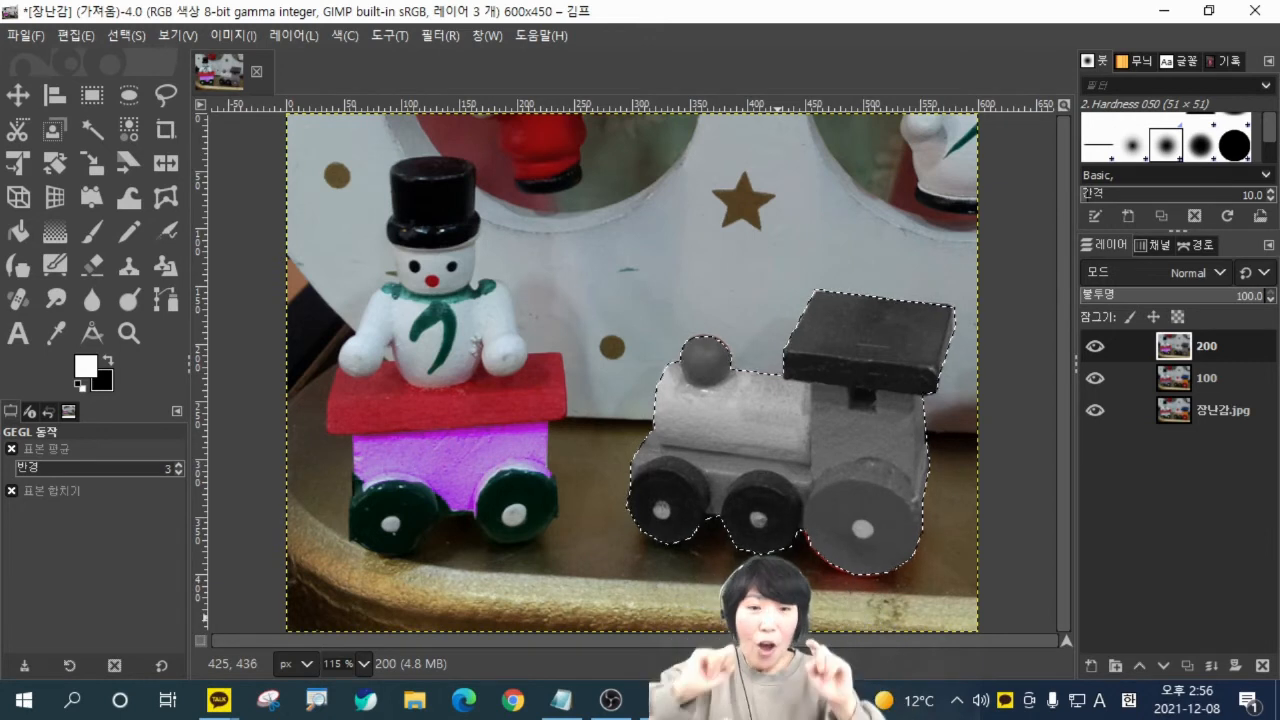
key("ctrl+z")
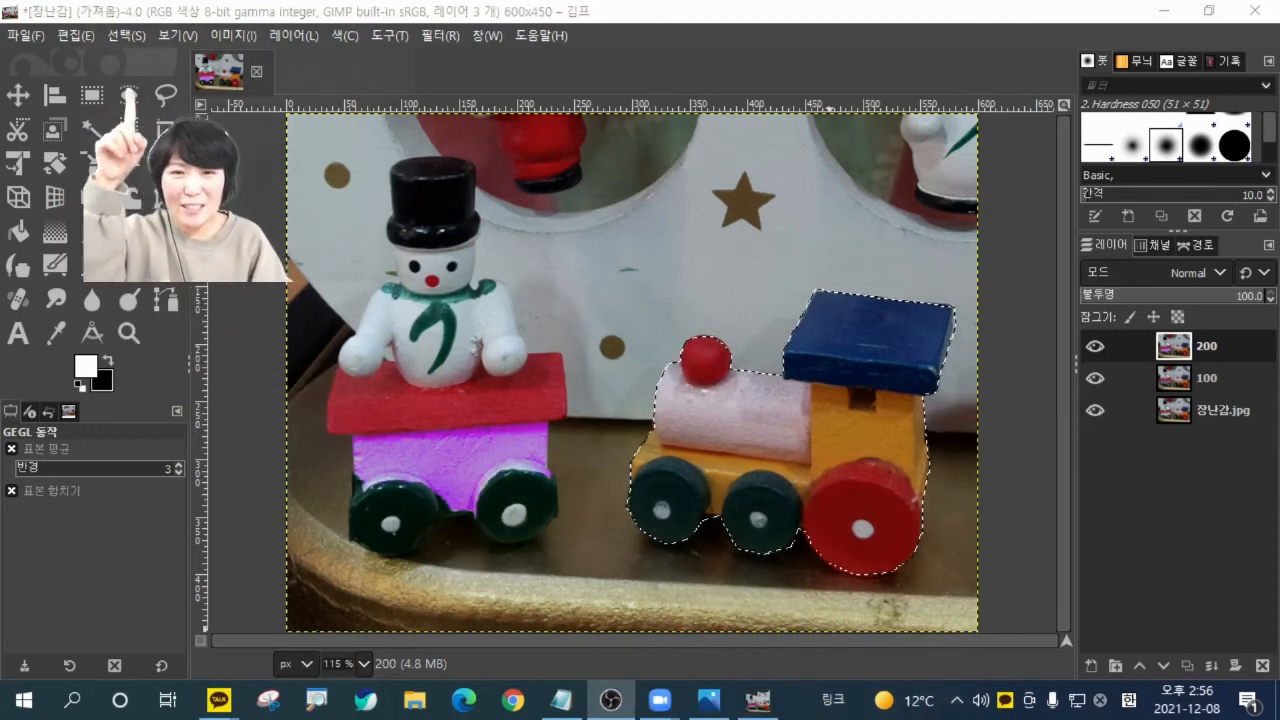
Invert the selection and turn everything around the locomotive gray with Hue-Saturation at saturation -100.
left_click(141, 33)
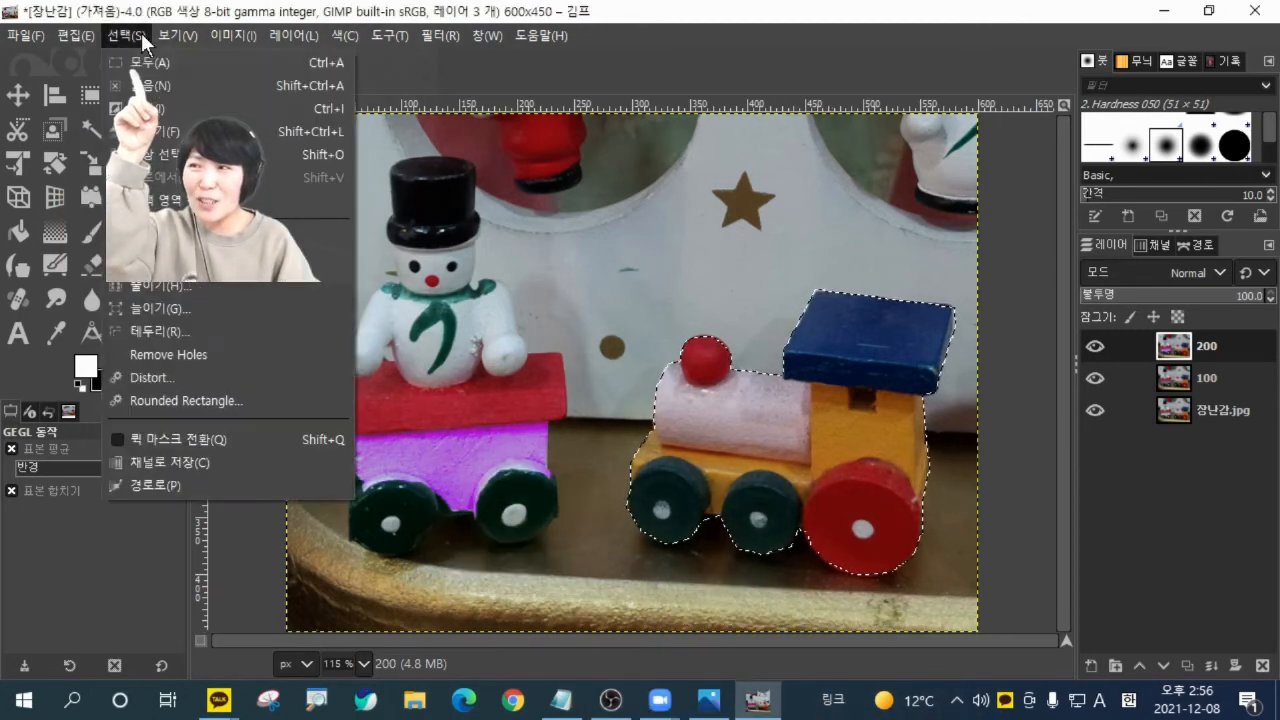
left_click(146, 108)
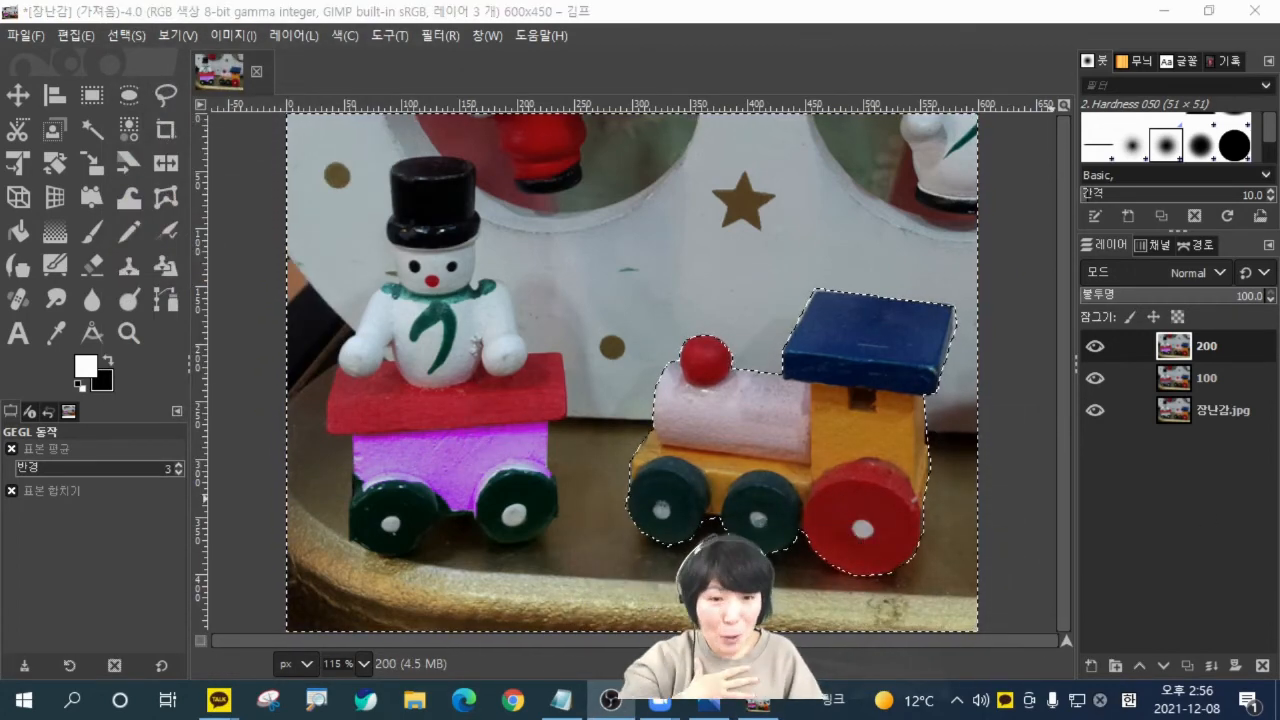
left_click(345, 35)
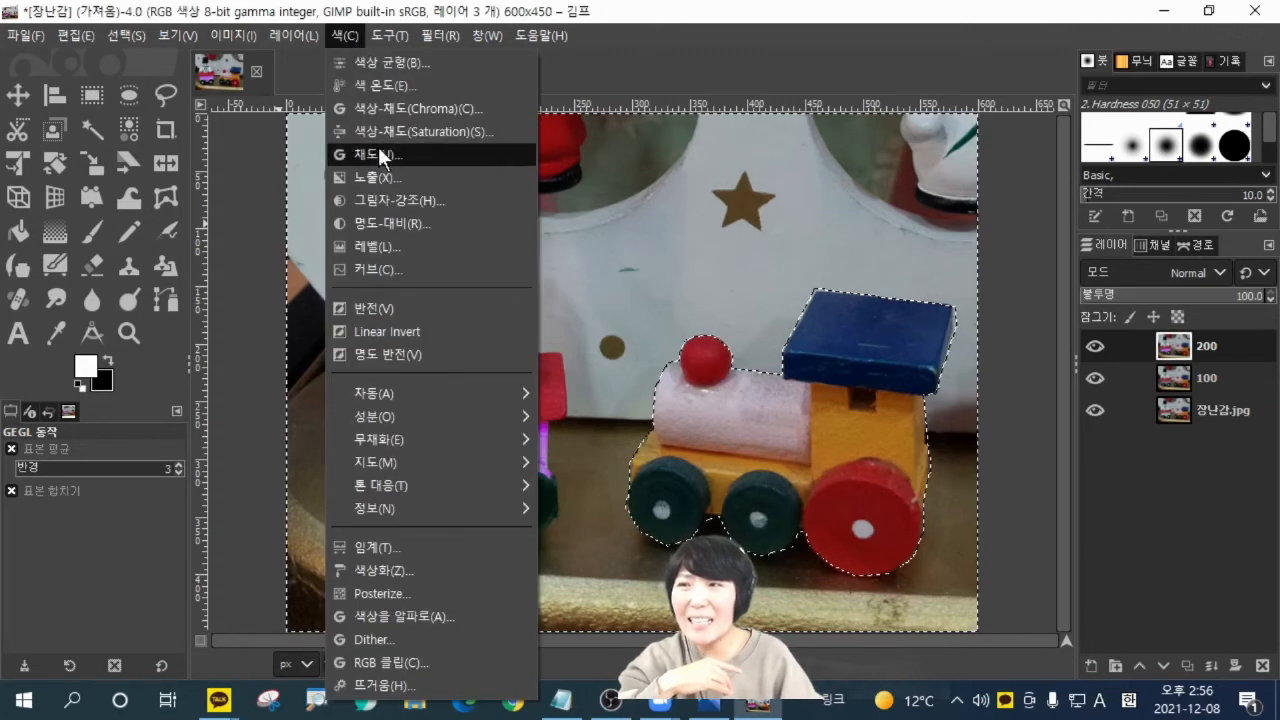
left_click(382, 123)
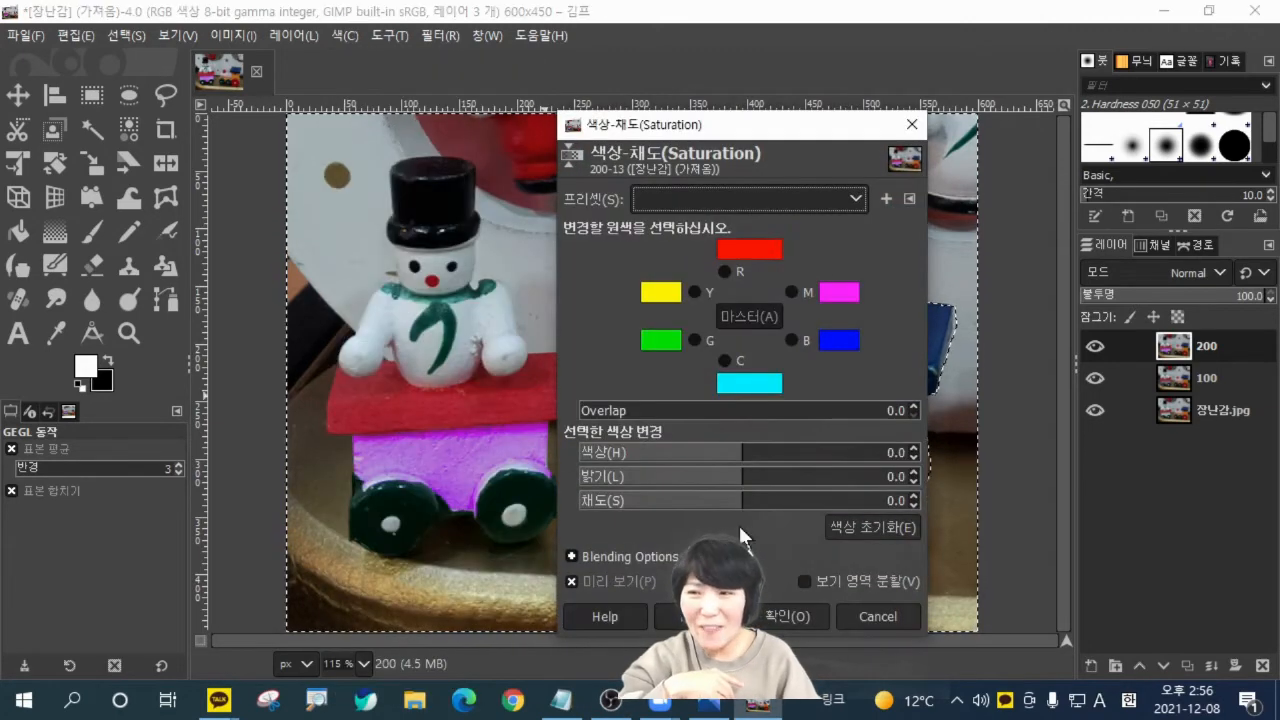
left_click_drag(738, 502, 509, 503)
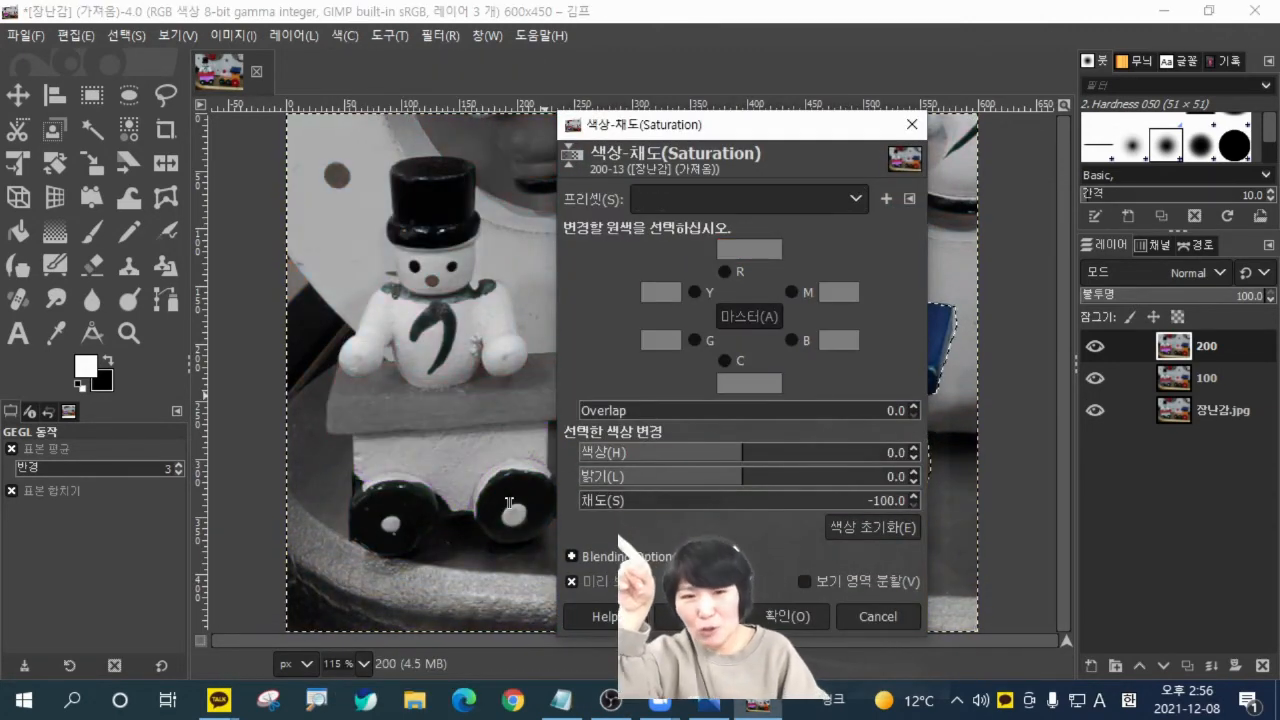
left_click_drag(683, 136, 361, 127)
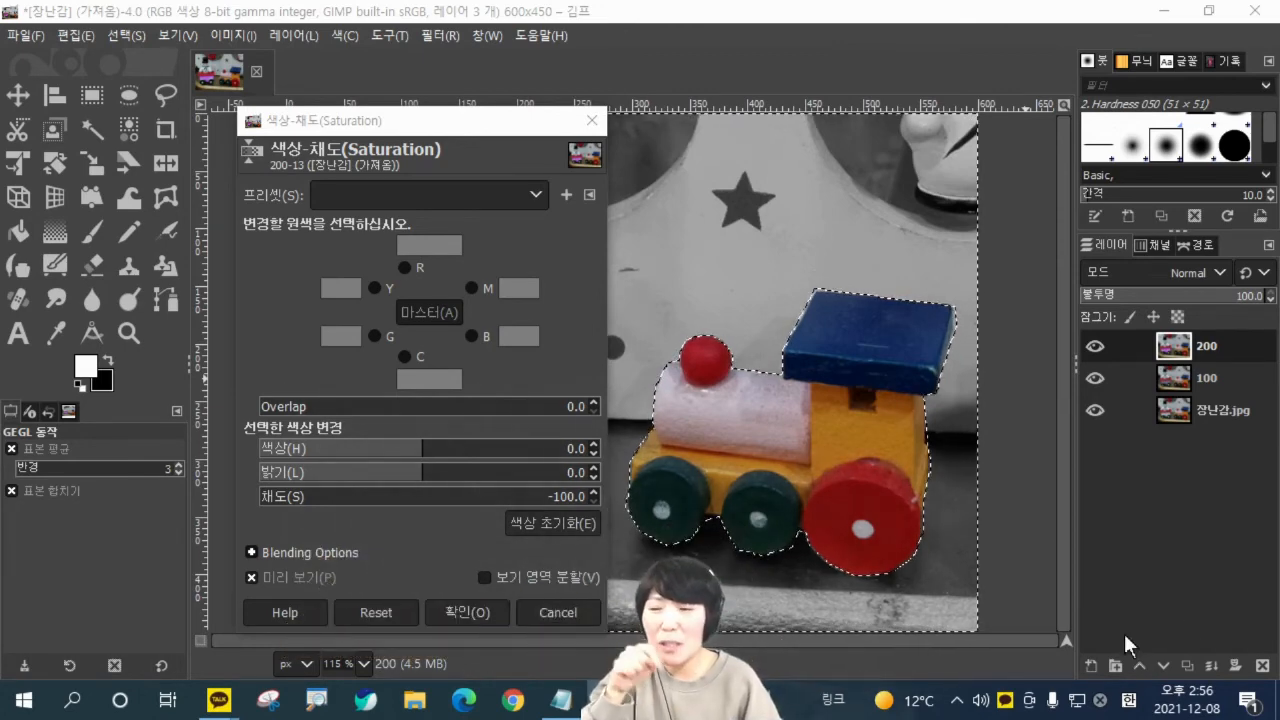
left_click(462, 613)
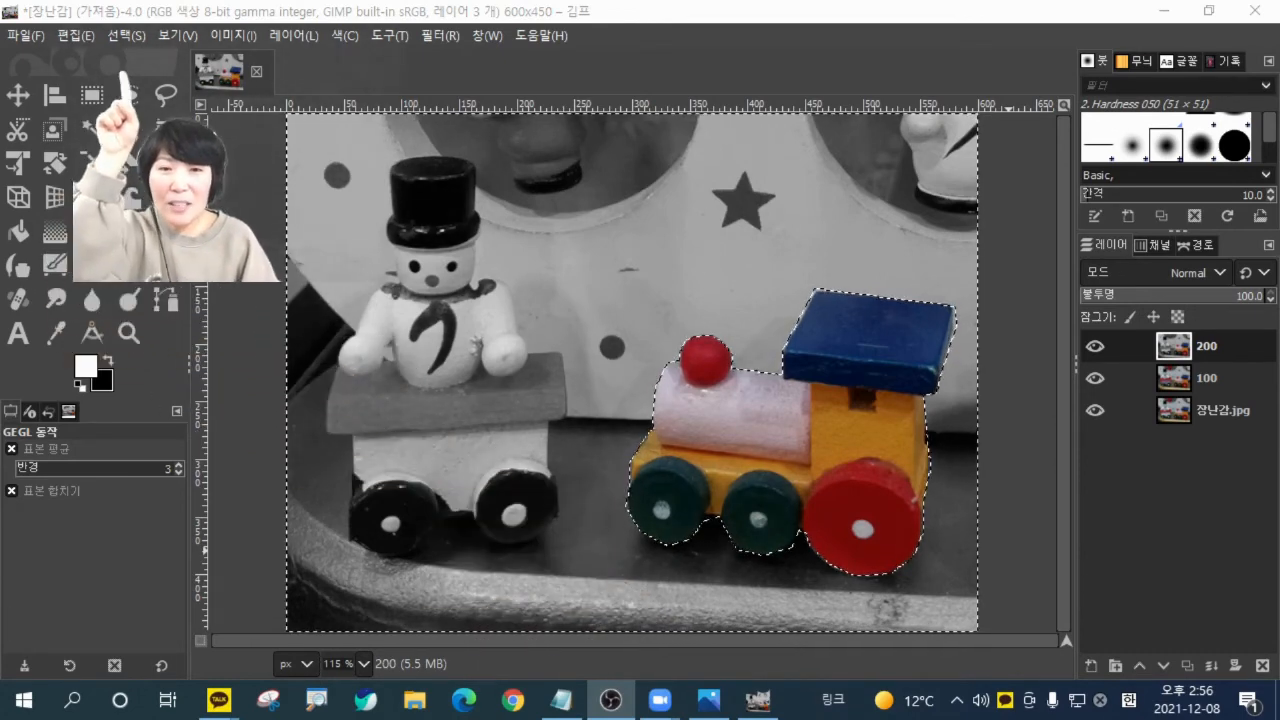
Clear the selection around the locomotive on layer 200.
left_click(128, 35)
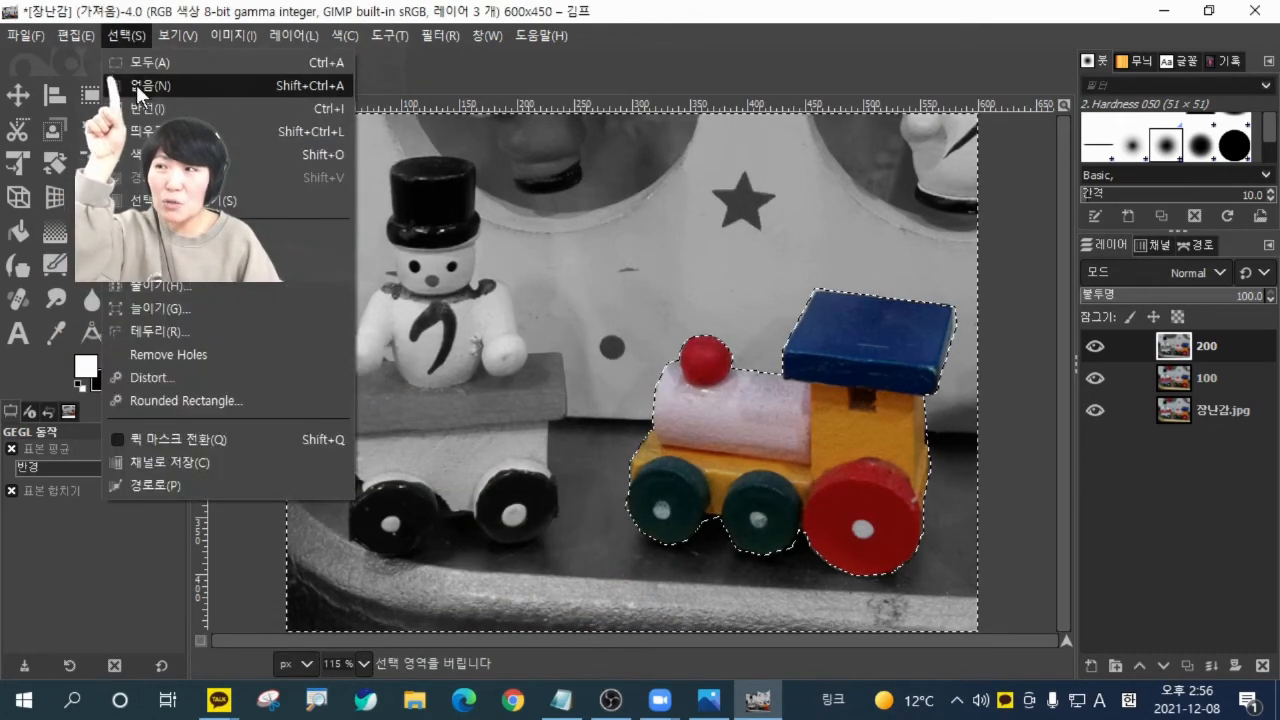
left_click(136, 84)
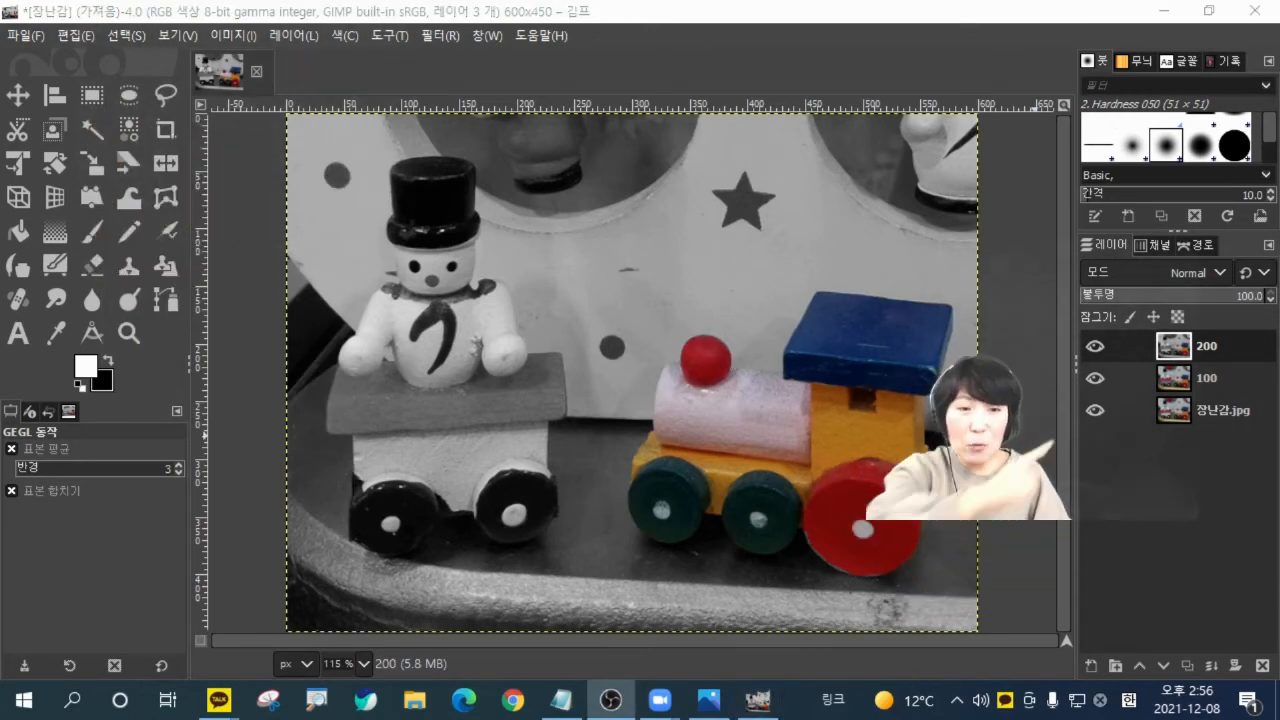
Compare the edited versions with the original by hiding layers 200 and 100 and showing them again.
left_click(1089, 349)
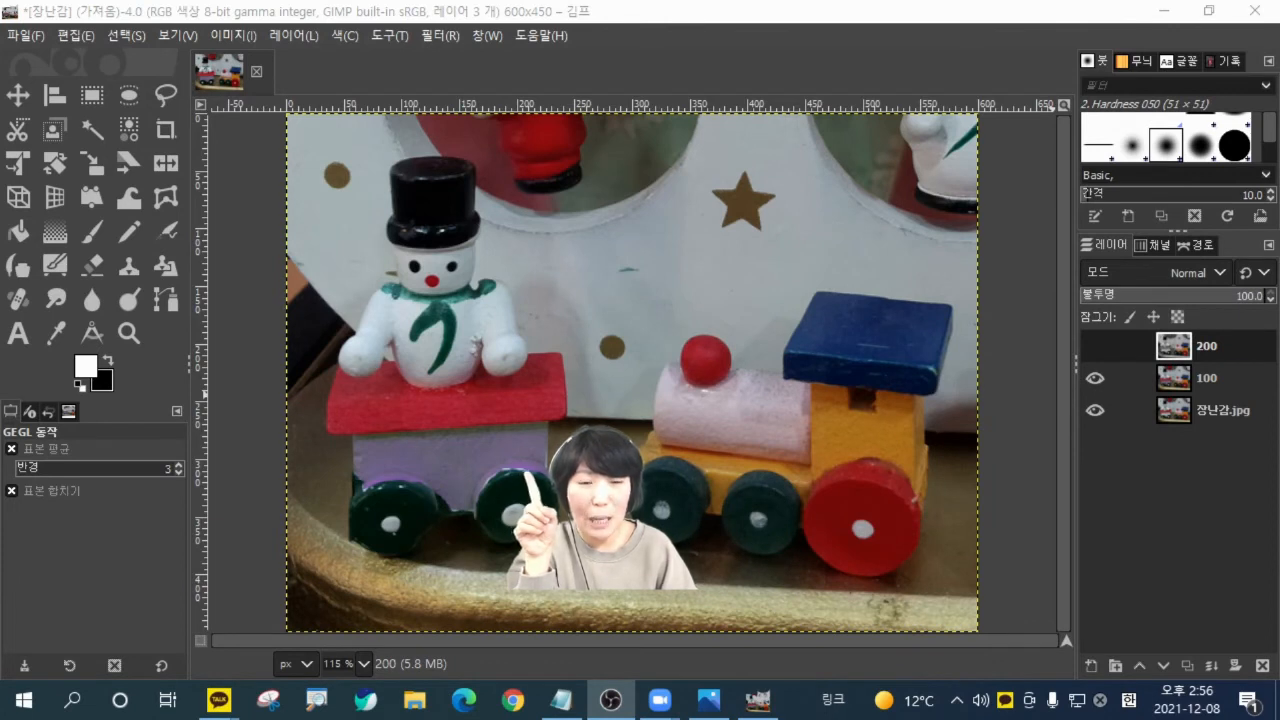
left_click(1095, 379)
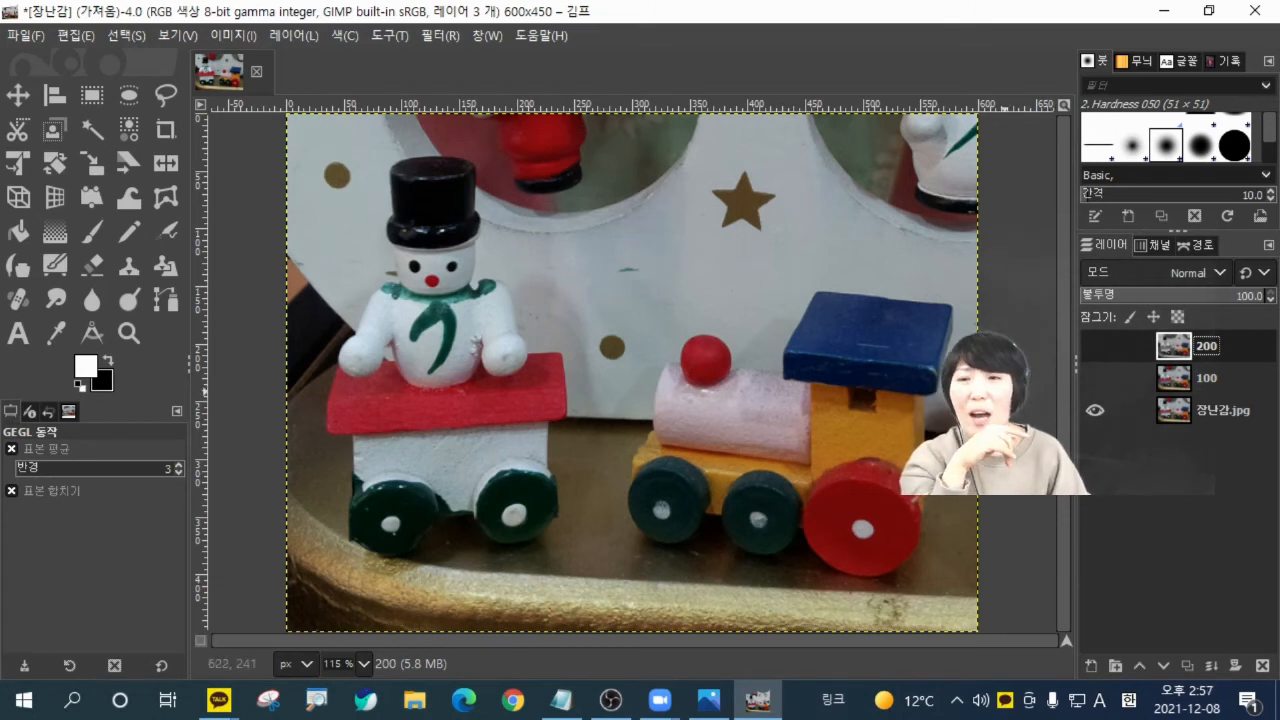
left_click(1086, 377)
left_click(1086, 338)
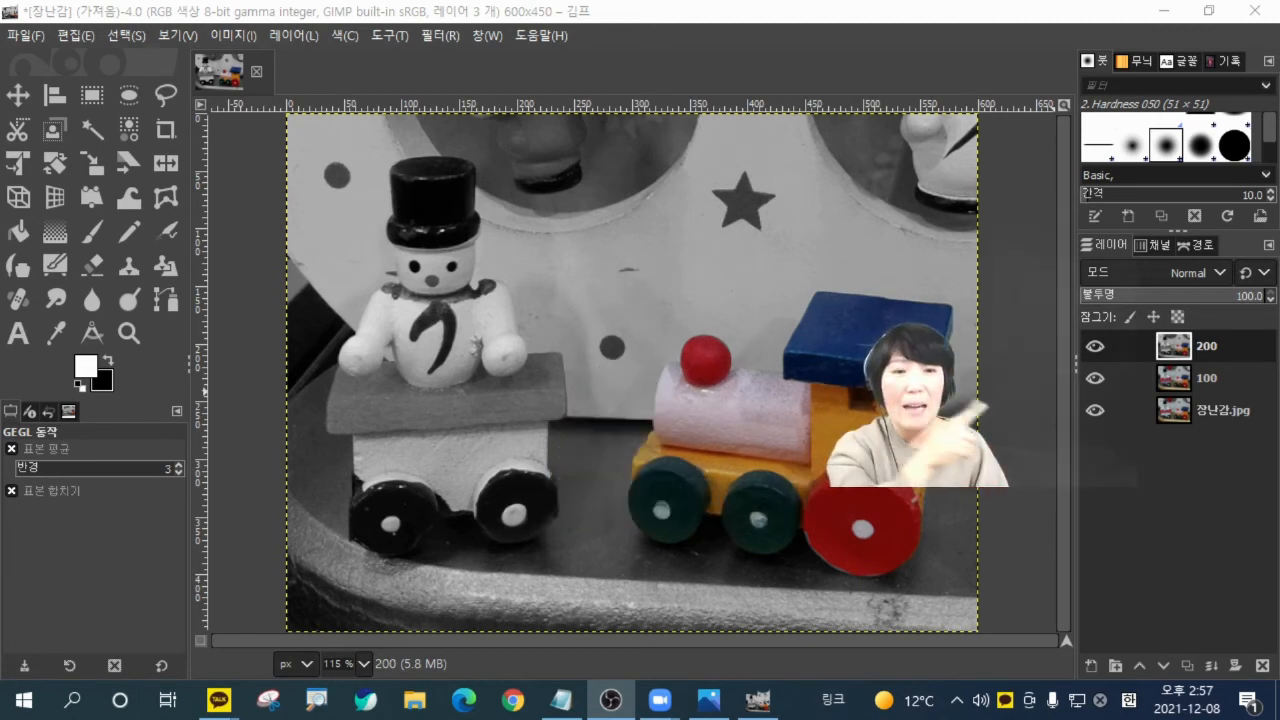
left_click(1094, 346)
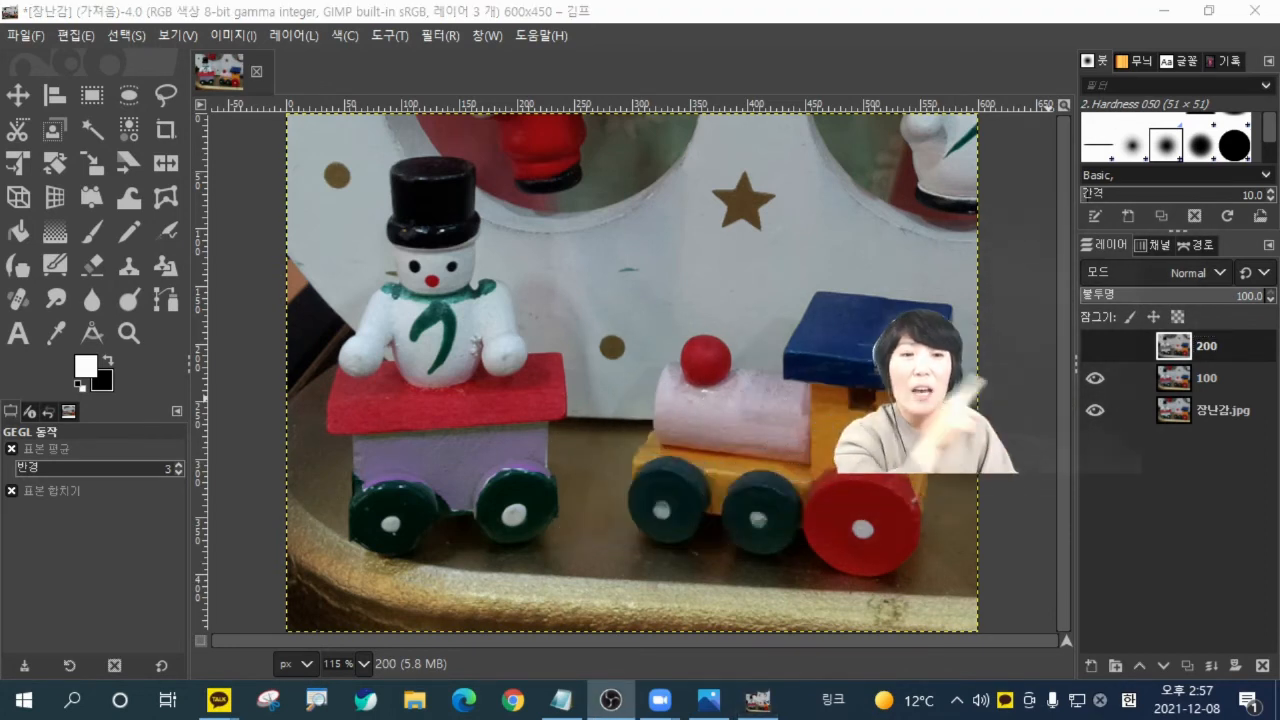
left_click(1094, 346)
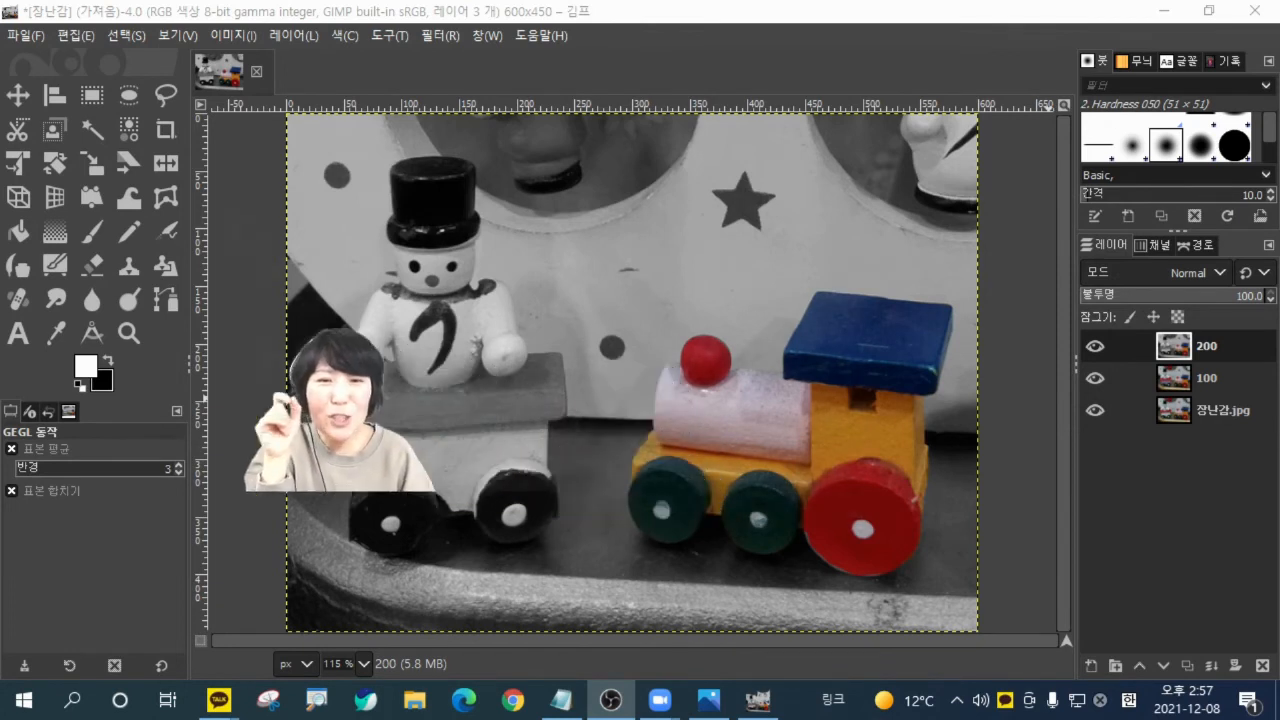
Try erasing a stroke across the snowman cart's gray lid on layer 200 with the Eraser, and undo the stroke.
left_click(100, 265)
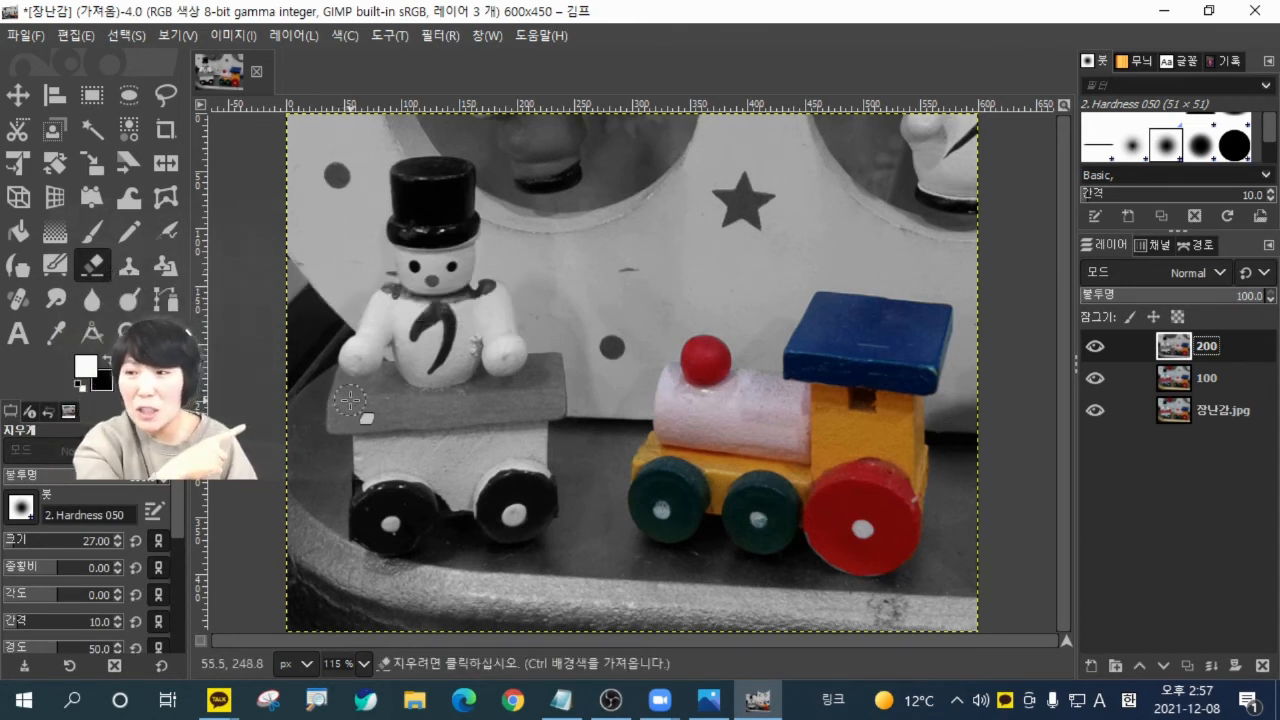
left_click_drag(350, 401, 493, 419)
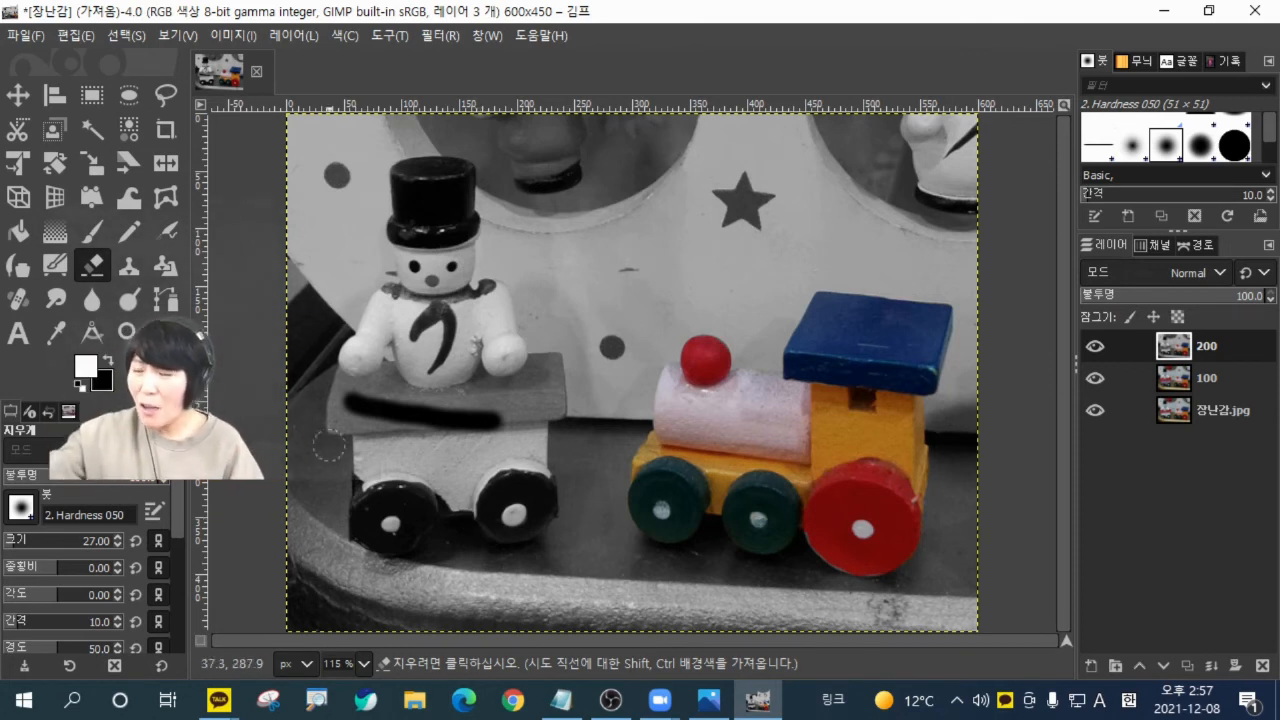
key("ctrl+z")
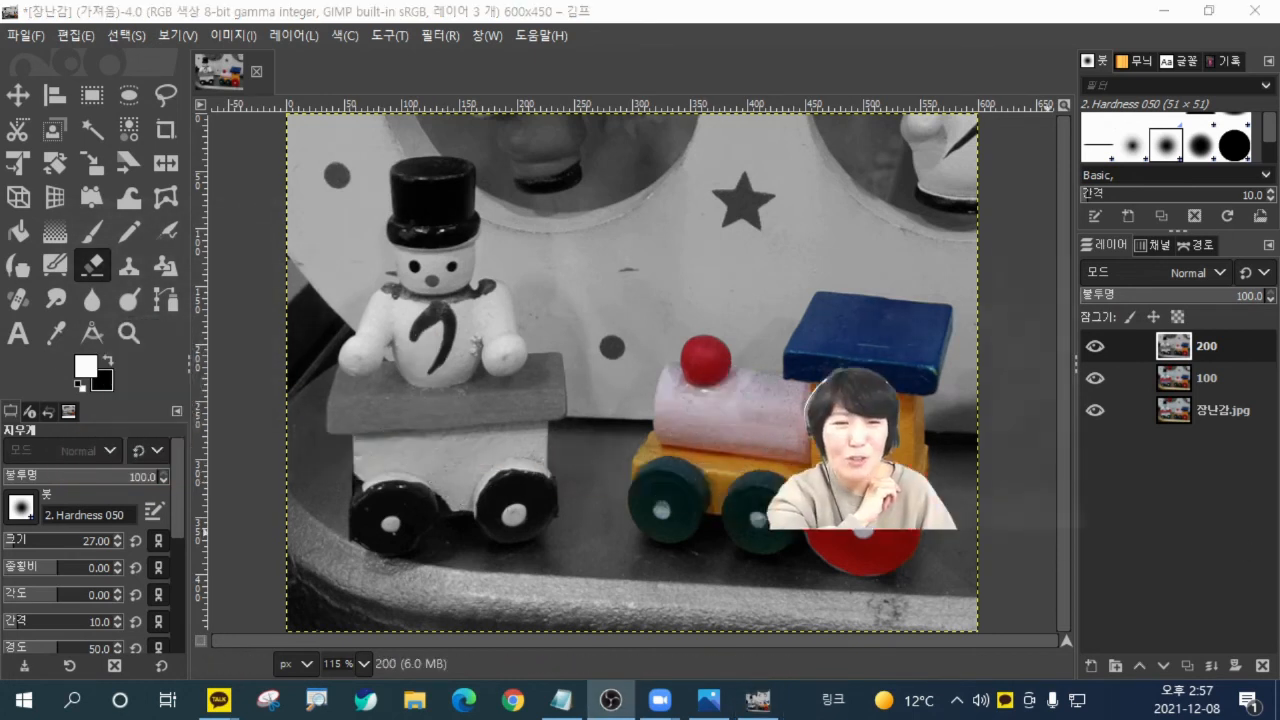
Add an alpha channel to layer 200 and erase the gray over the snowman cart's lid to reveal the red underneath.
right_click(1174, 343)
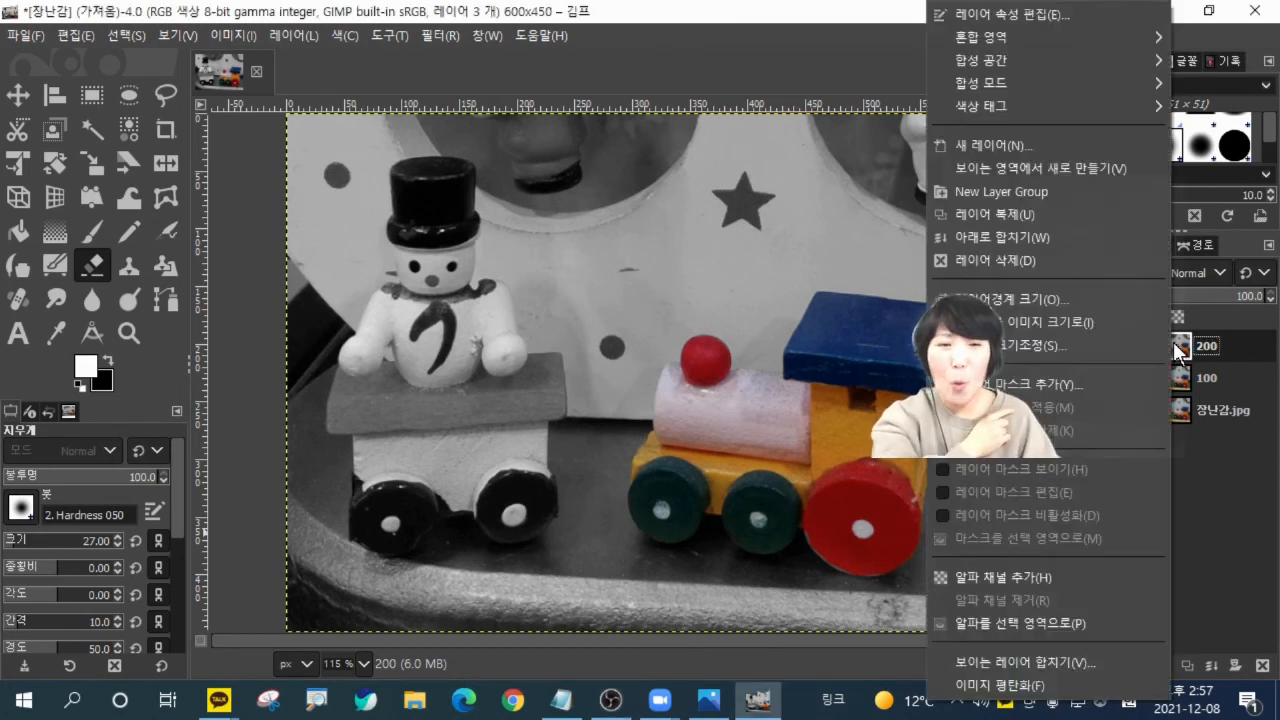
left_click(1017, 587)
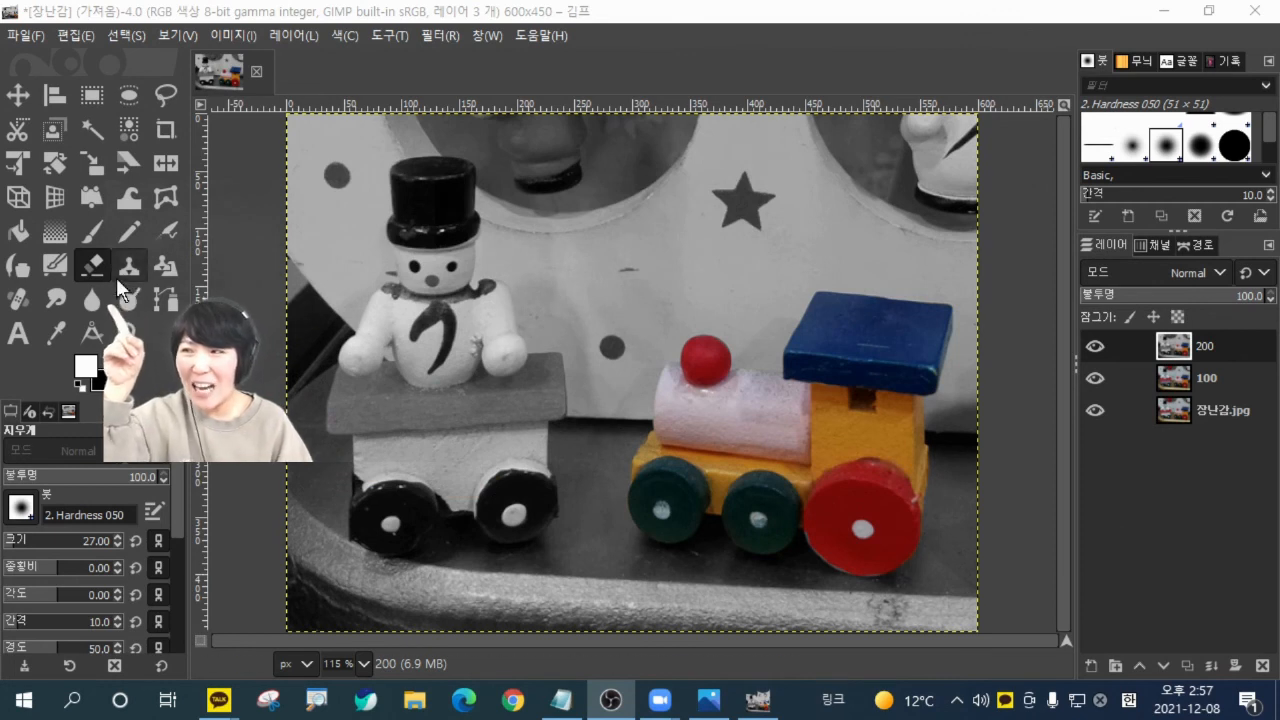
mouse_move(377, 400)
left_mouse_down()
mouse_move(436, 406)
mouse_move(386, 380)
left_mouse_up()
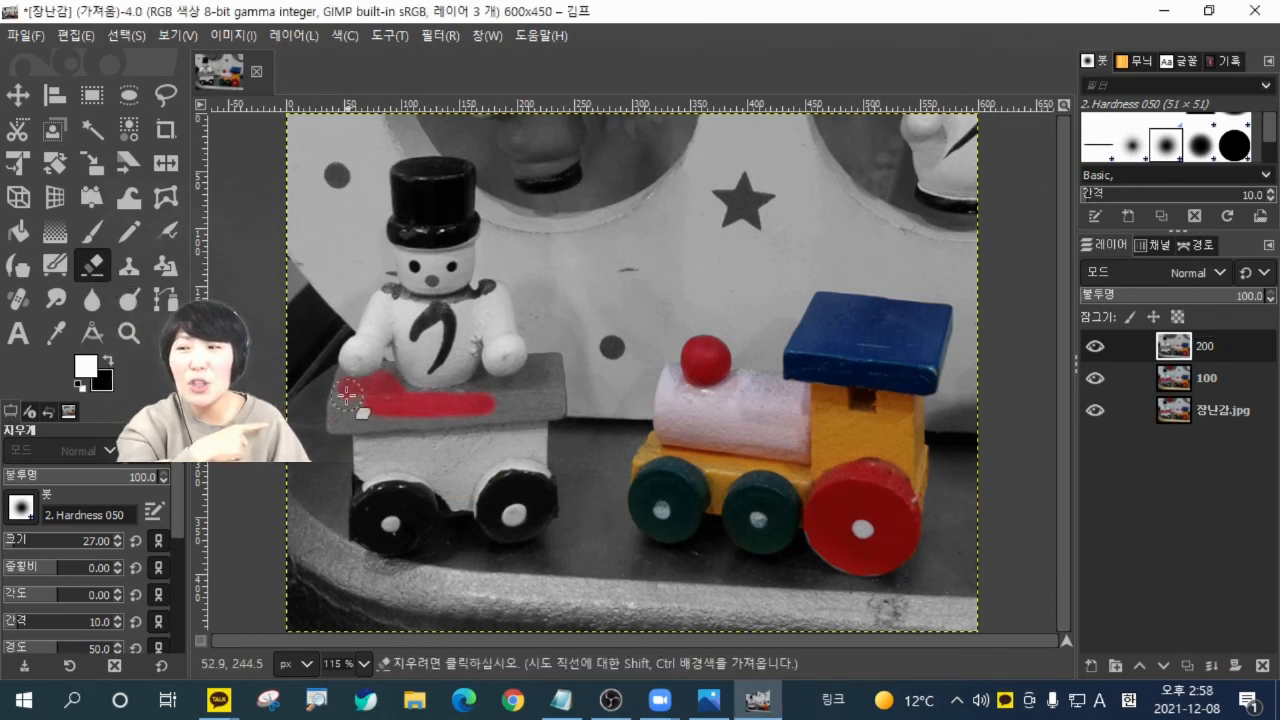